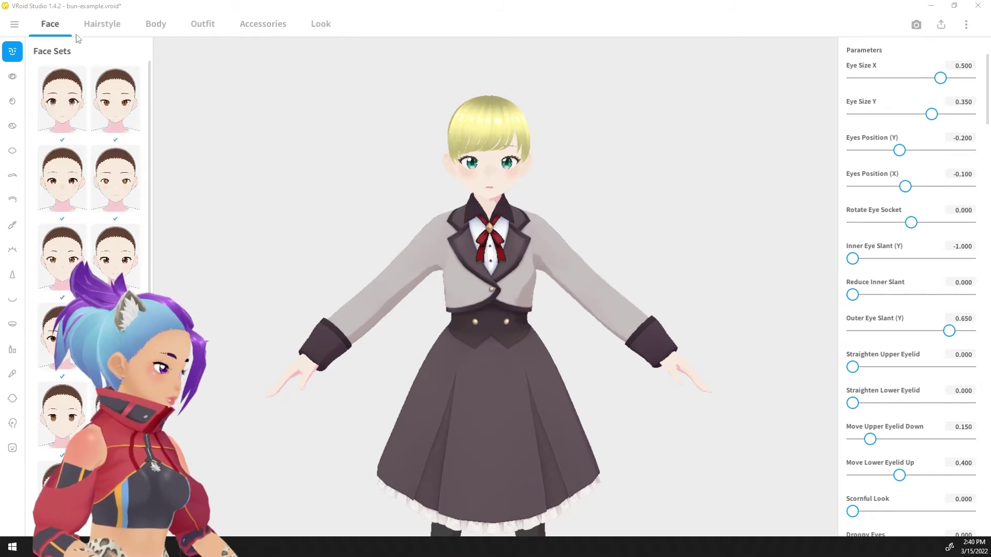
Create a new custom hair Extensions item without saving the temporary one, and open it in the hairstyle editor.
{"action": "left_click", "coordinate": [101, 30]}
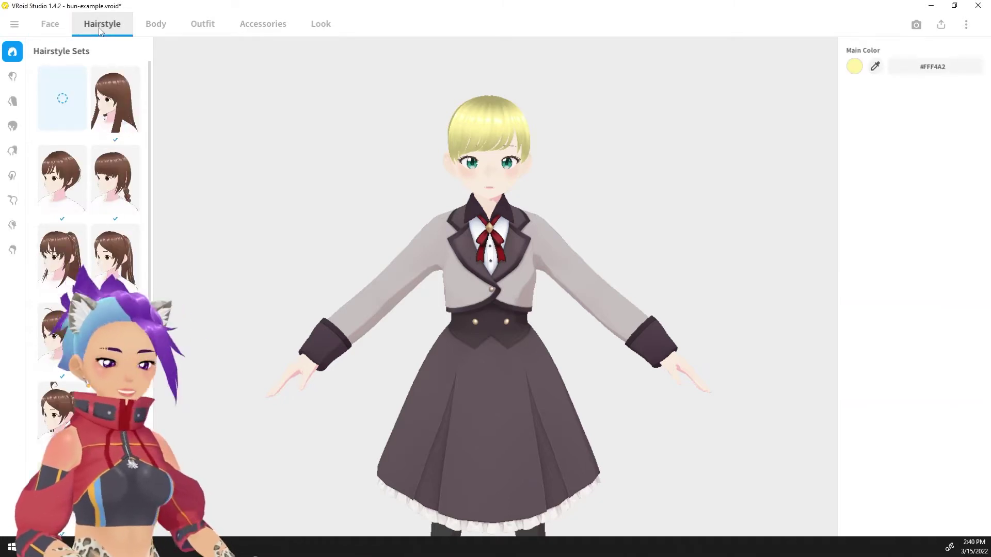
{"action": "left_click", "coordinate": [16, 154]}
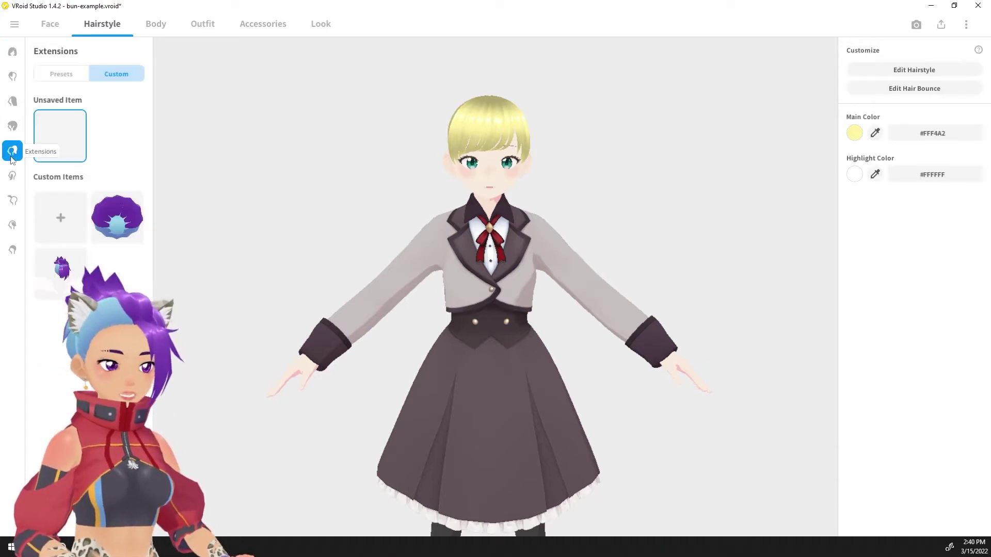
{"action": "left_click", "coordinate": [60, 73]}
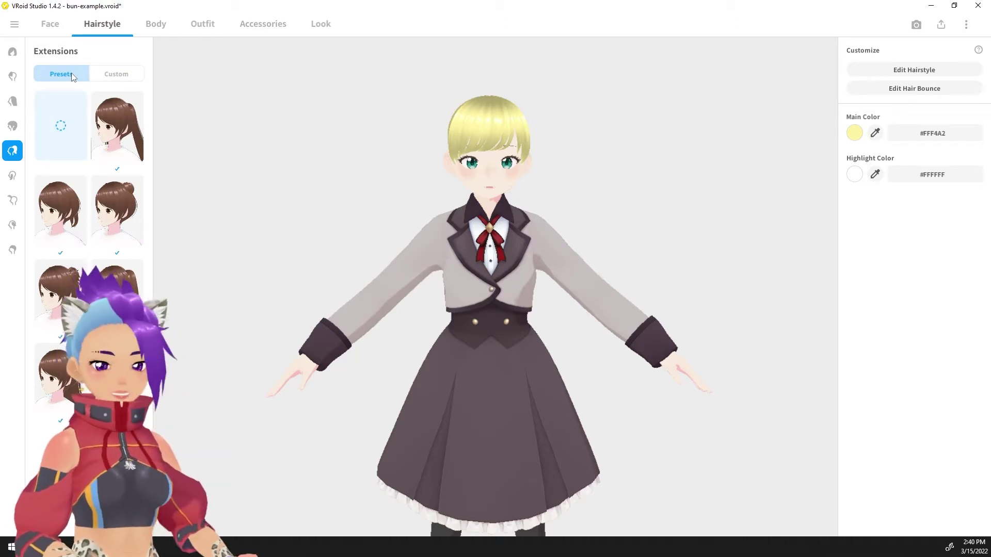
{"action": "left_click", "coordinate": [103, 74]}
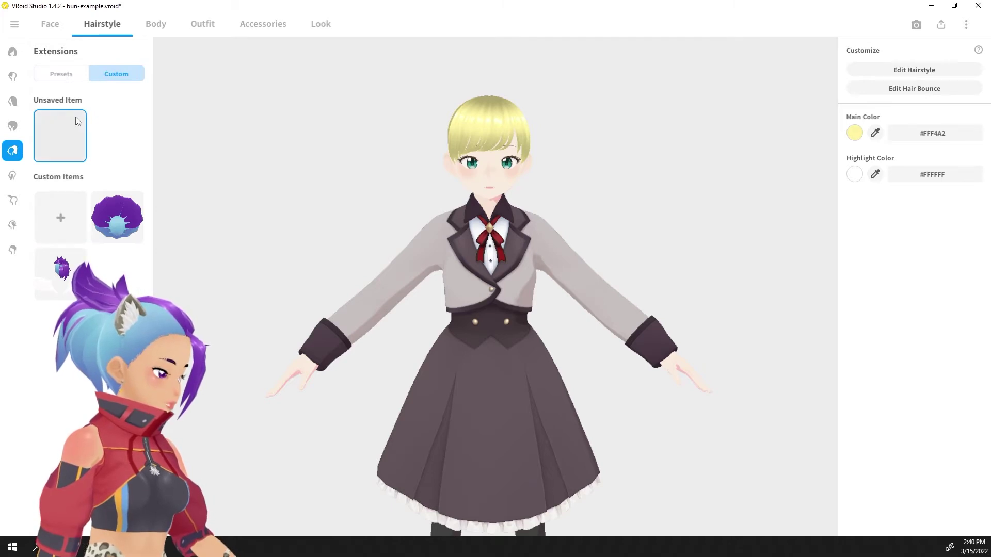
{"action": "left_click", "coordinate": [60, 217]}
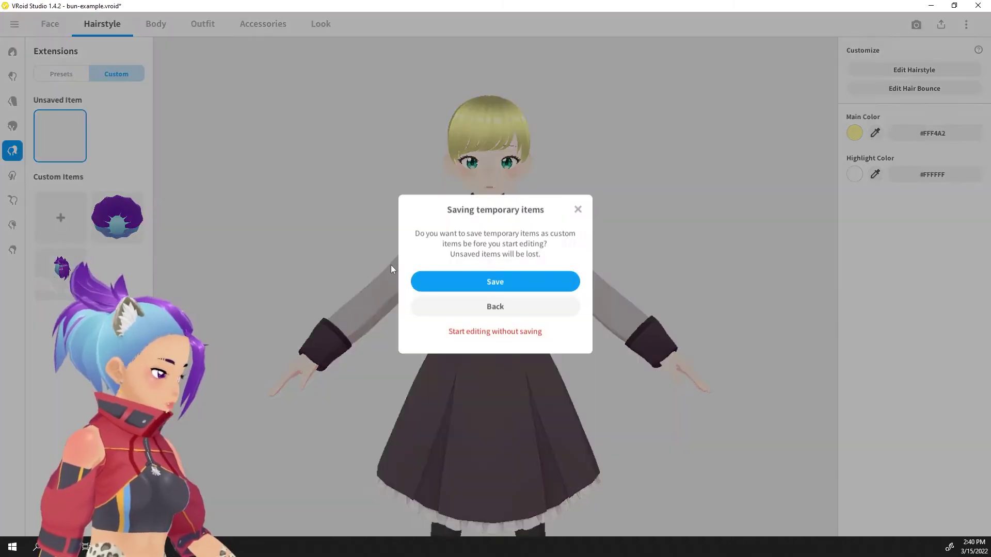
{"action": "left_click", "coordinate": [497, 335]}
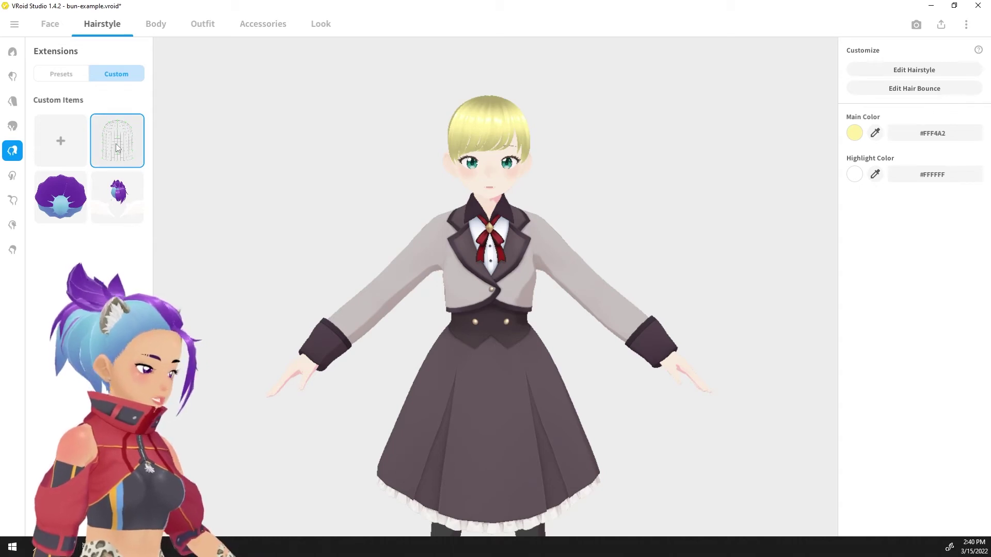
{"action": "left_click", "coordinate": [914, 70]}
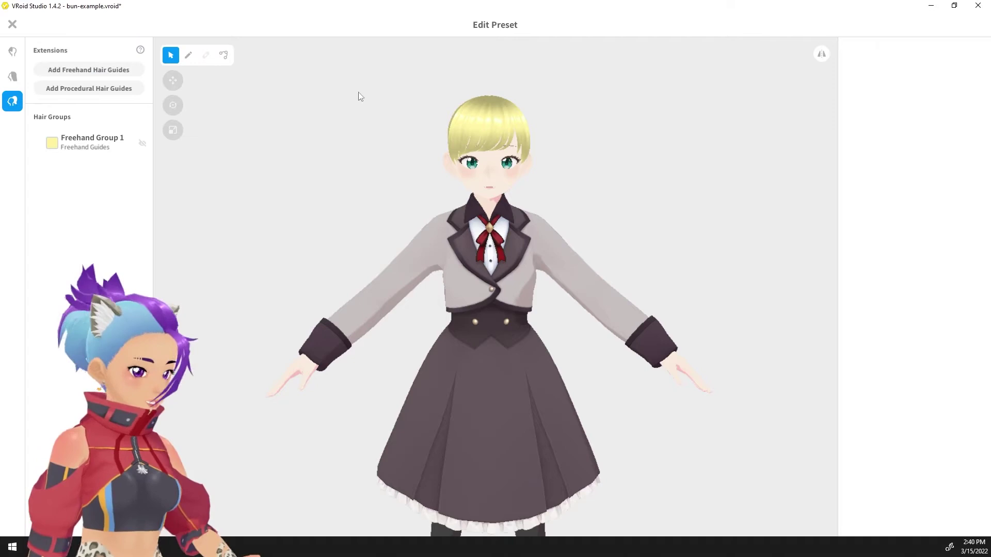
Delete Freehand Group 1 and add a procedural hair guide group in its place.
{"action": "right_click", "coordinate": [108, 148]}
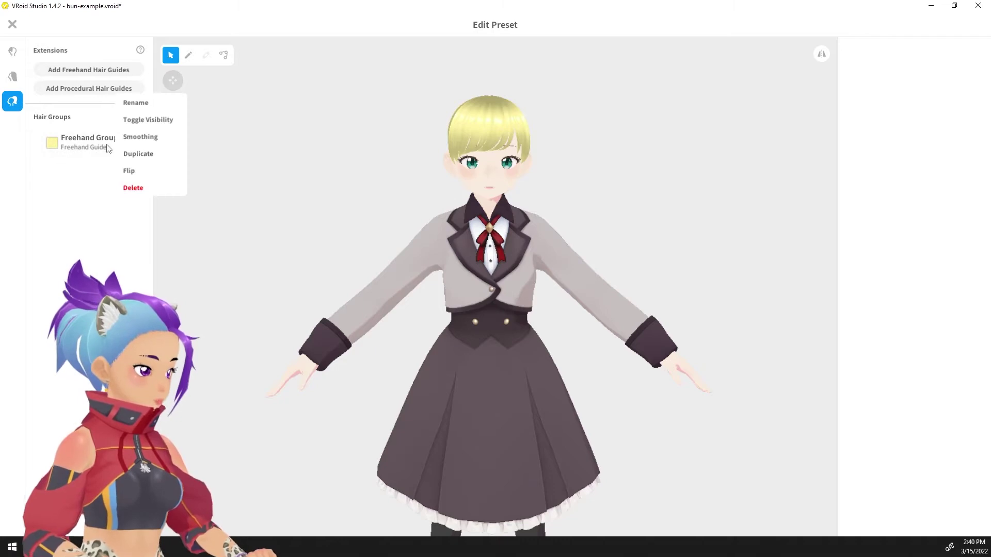
{"action": "left_click", "coordinate": [140, 188]}
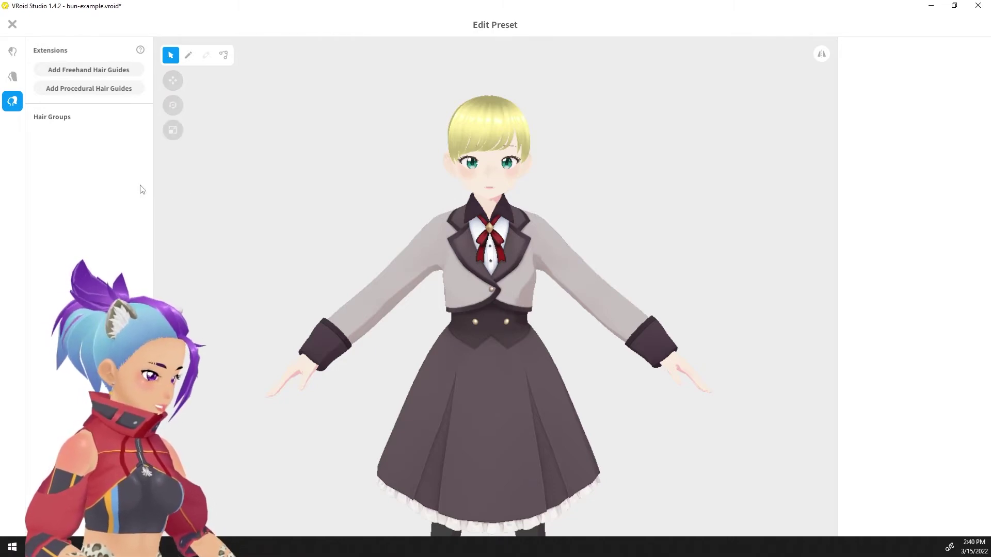
{"action": "left_click", "coordinate": [111, 92]}
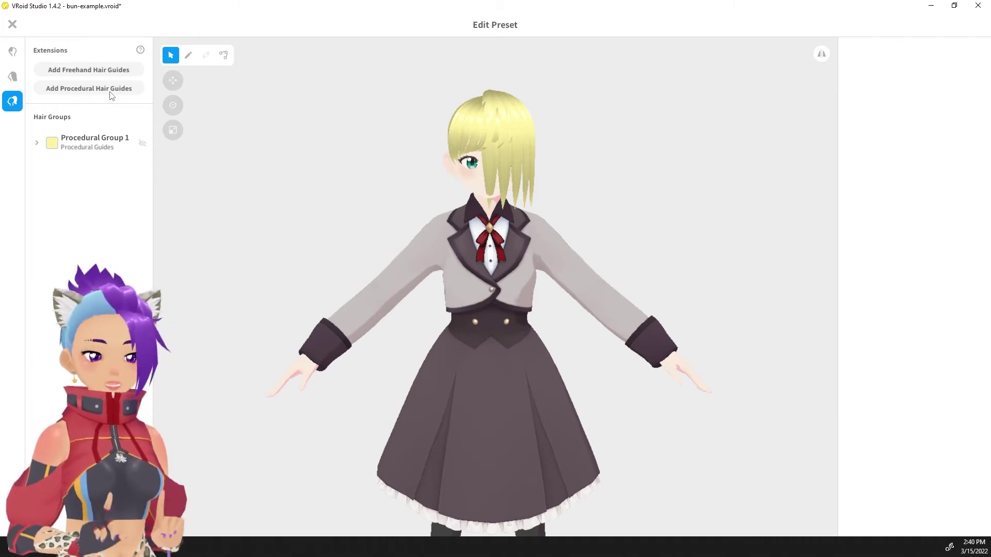
Set Procedural Group 1's Fit to Head (Z) and guide Offset to 0.00, and lower its guide Height to the minimum.
{"action": "left_click", "coordinate": [86, 150]}
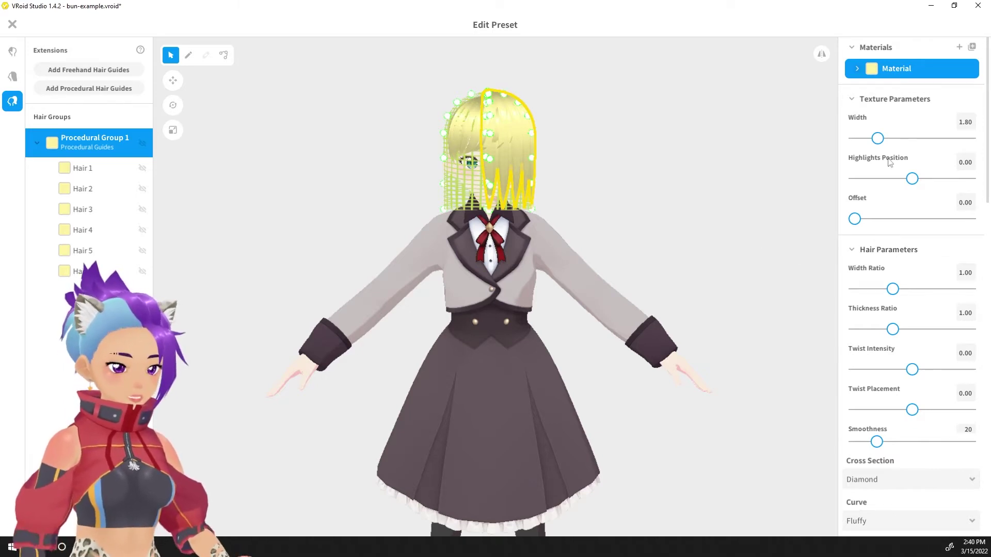
{"action": "scroll", "coordinate": [912, 146], "scroll_direction": "down", "scroll_amount": 5}
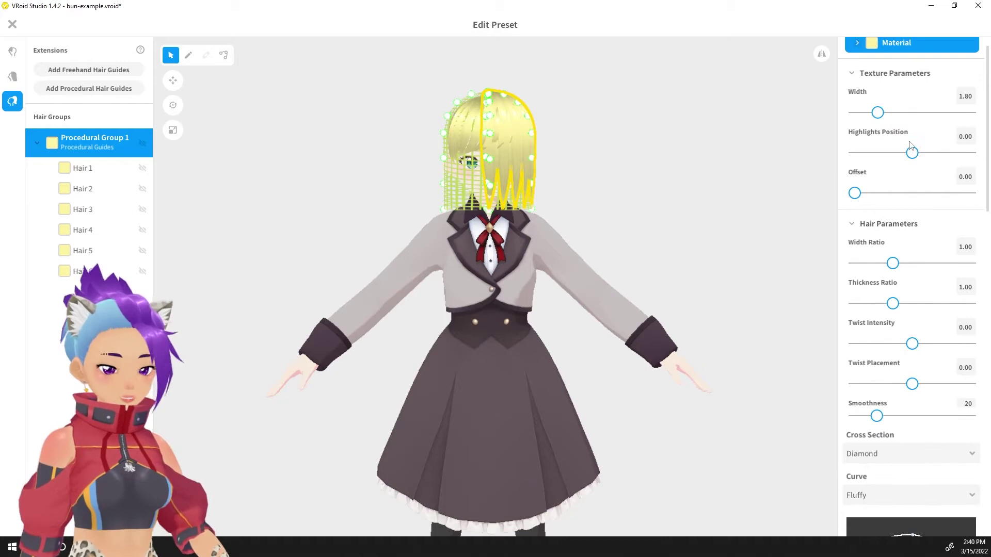
{"action": "scroll", "coordinate": [884, 252], "scroll_direction": "down", "scroll_amount": 2}
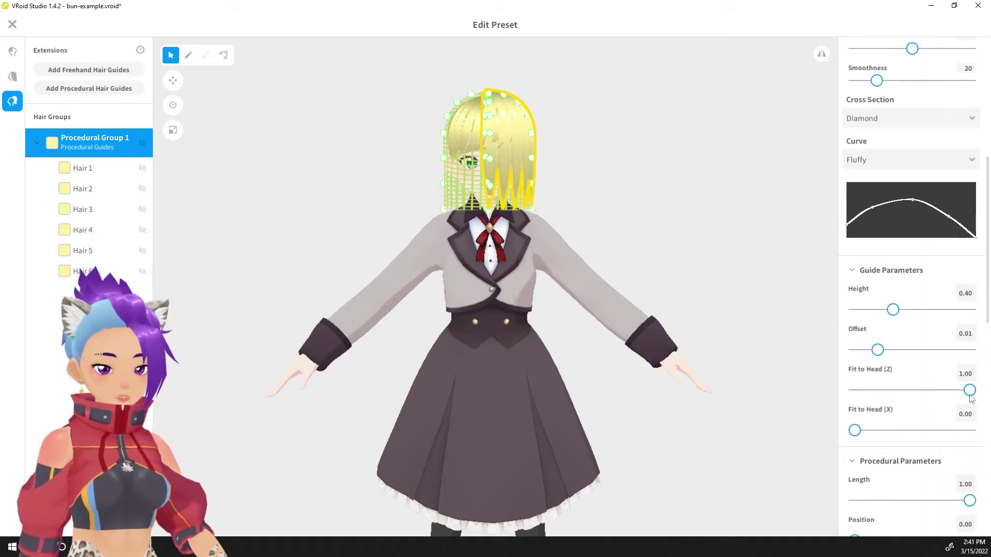
{"action": "left_click_drag", "start_coordinate": [970, 391], "coordinate": [853, 394]}
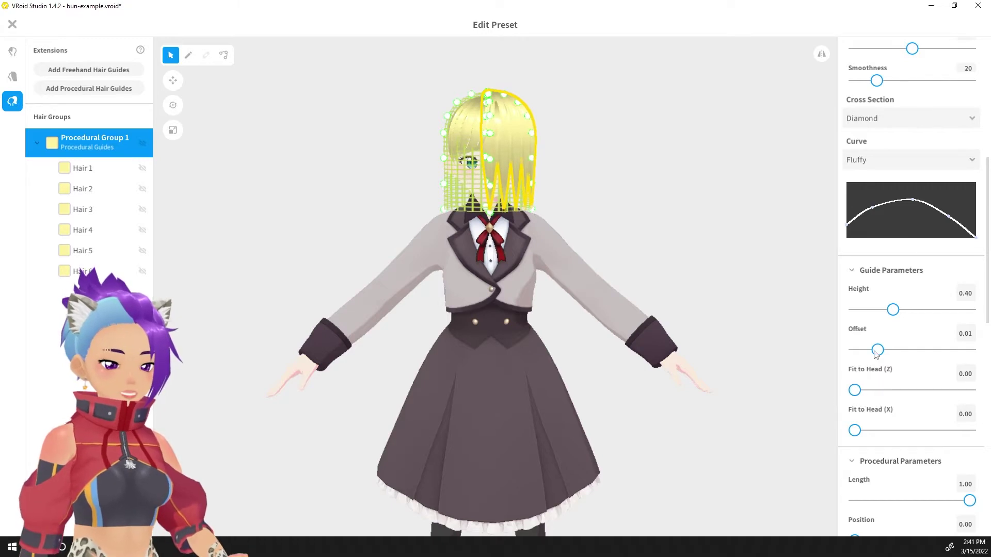
{"action": "left_click_drag", "start_coordinate": [868, 354], "coordinate": [838, 349]}
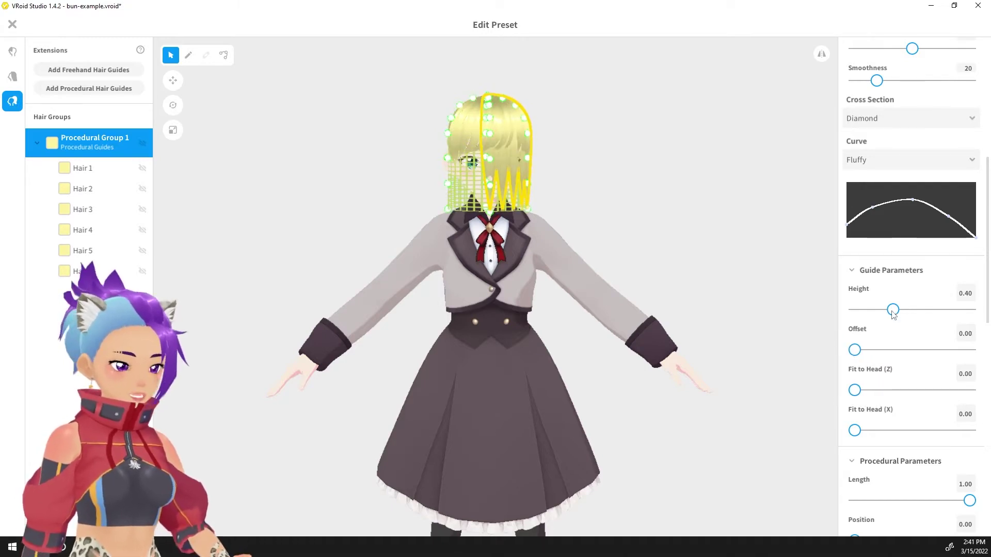
{"action": "left_click_drag", "start_coordinate": [893, 311], "coordinate": [832, 315]}
{"action": "left_click", "coordinate": [686, 270]}
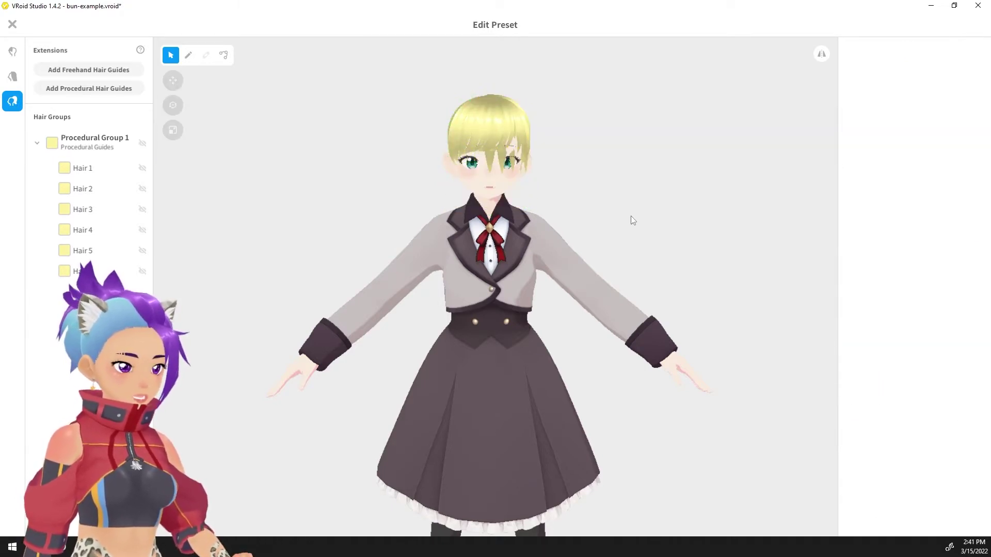
Move Procedural Group 1 straight backward until its guide mesh sits clear behind the head.
{"action": "left_click", "coordinate": [59, 139]}
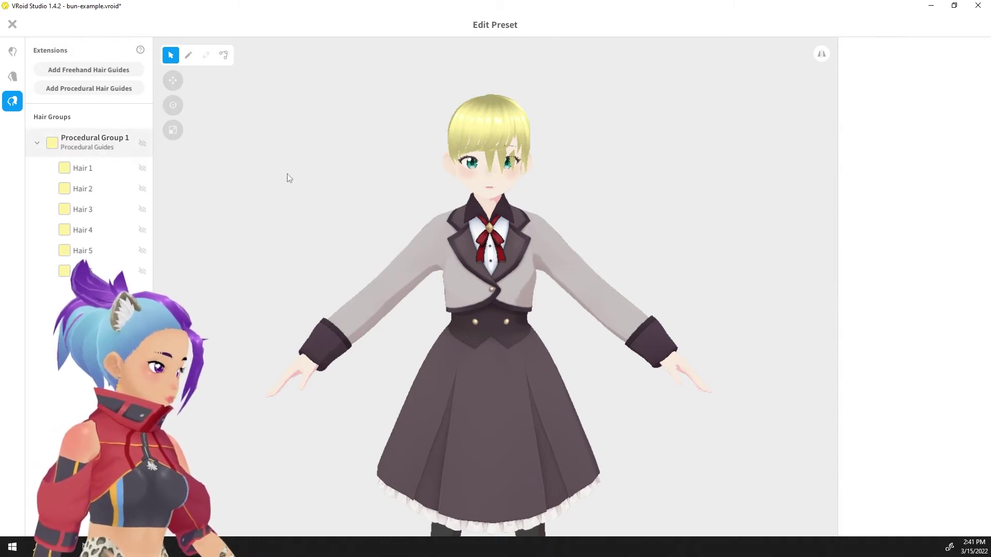
{"action": "right_click_drag", "start_coordinate": [286, 177], "coordinate": [326, 178]}
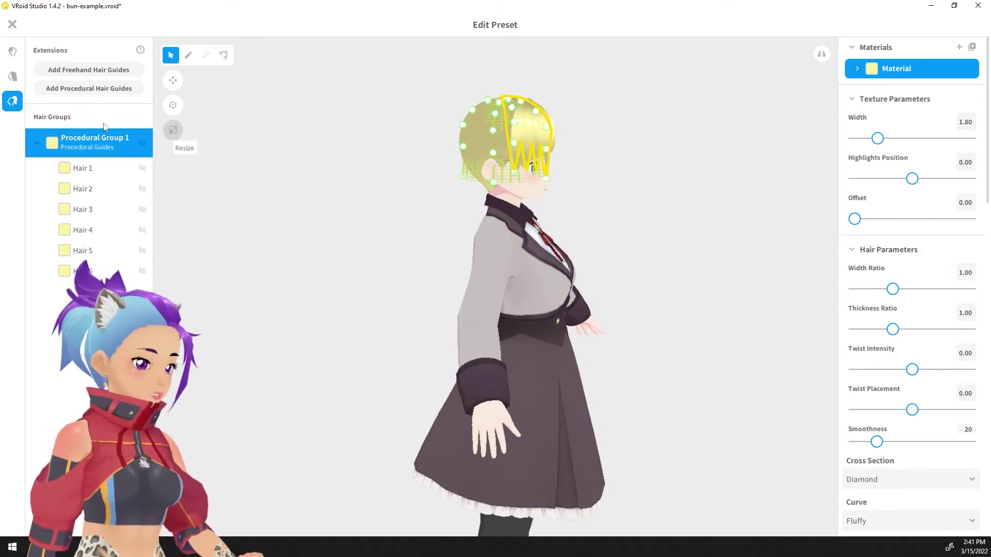
{"action": "left_click", "coordinate": [173, 80]}
{"action": "middle_click_drag", "start_coordinate": [442, 150], "coordinate": [441, 196]}
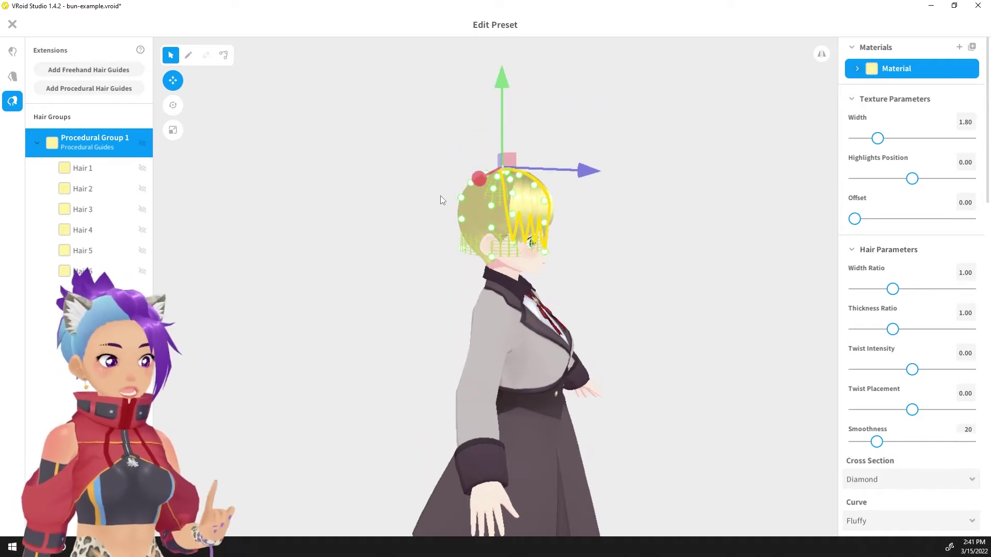
{"action": "left_click_drag", "start_coordinate": [598, 171], "coordinate": [499, 183]}
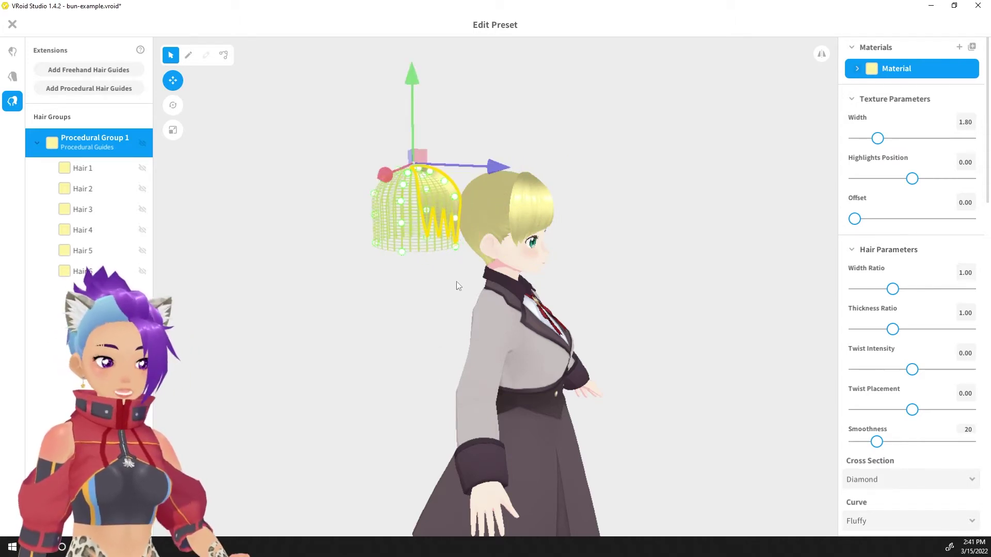
{"action": "left_click_drag", "start_coordinate": [495, 160], "coordinate": [485, 161]}
Turn on symmetrical editing for Procedural Group 1's guide mesh.
{"action": "right_click_drag", "start_coordinate": [450, 382], "coordinate": [628, 224]}
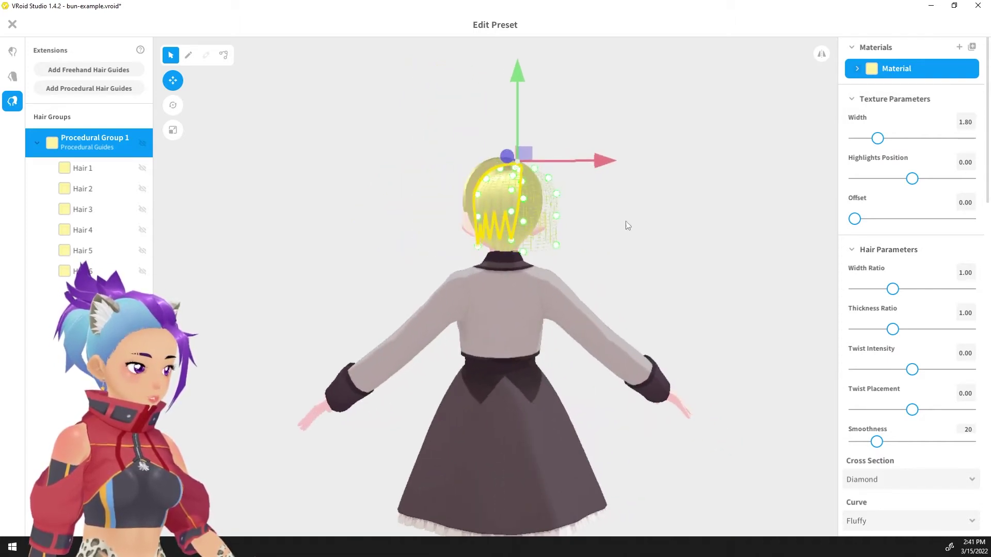
{"action": "left_click", "coordinate": [815, 56]}
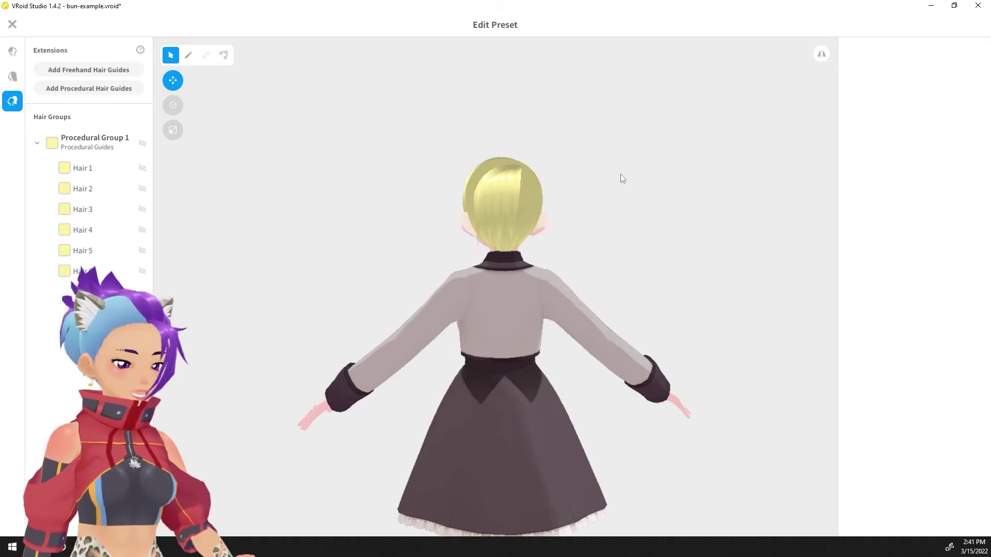
{"action": "left_click", "coordinate": [85, 147]}
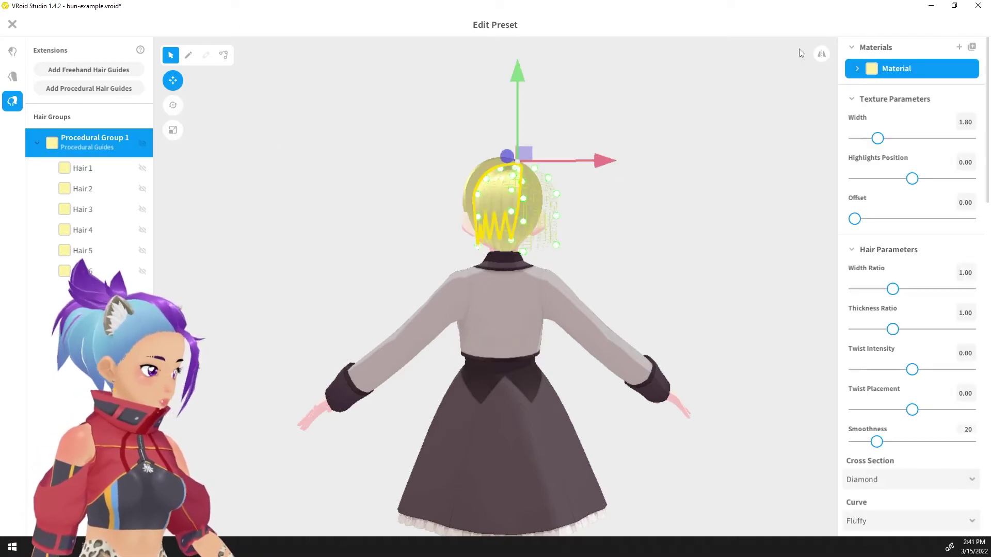
{"action": "left_click", "coordinate": [822, 55]}
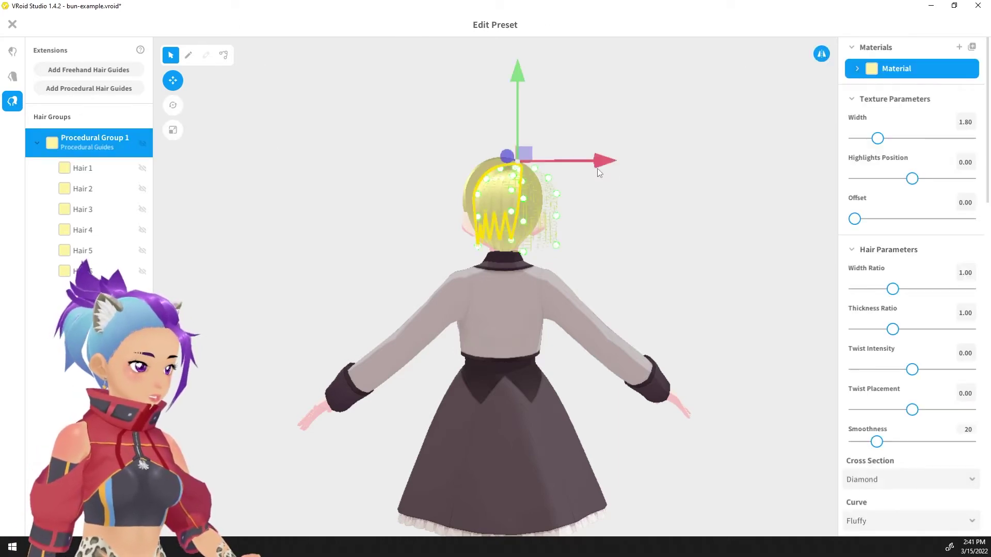
From the back view, pull the guide mesh's lower control points inward and upward to start a rounded bun shape.
{"action": "left_click_drag", "start_coordinate": [552, 244], "coordinate": [540, 236]}
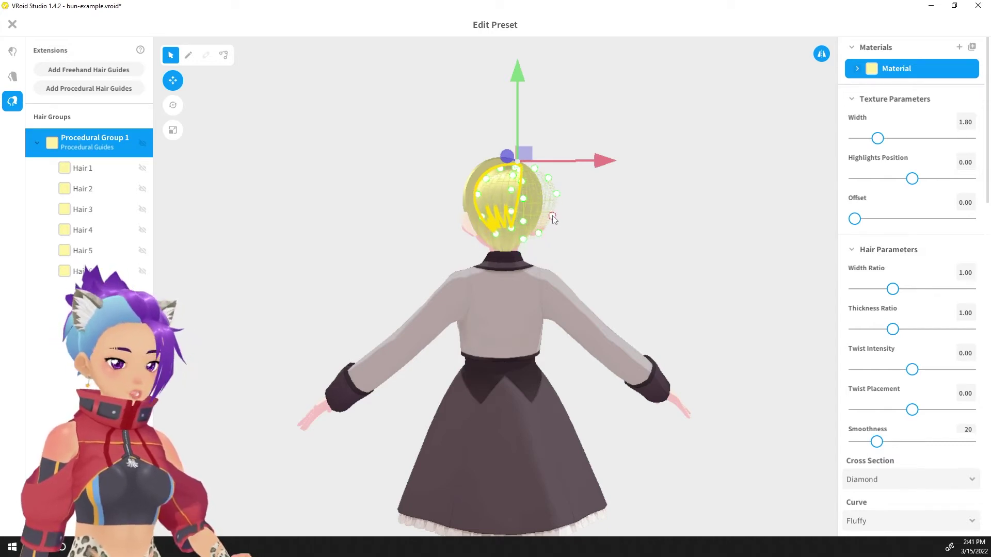
{"action": "scroll", "coordinate": [571, 219], "scroll_direction": "up", "scroll_amount": 3}
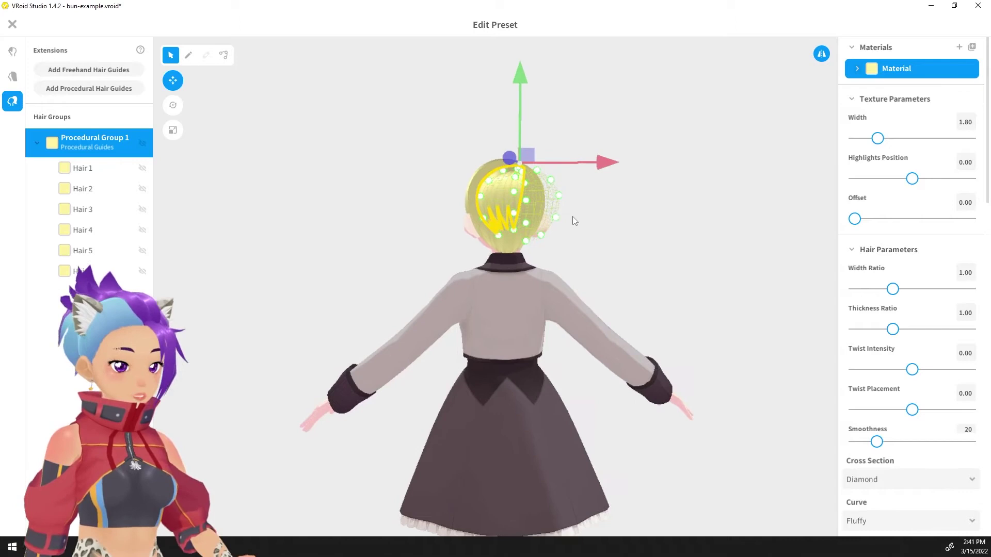
{"action": "middle_click_drag", "start_coordinate": [674, 194], "coordinate": [674, 217]}
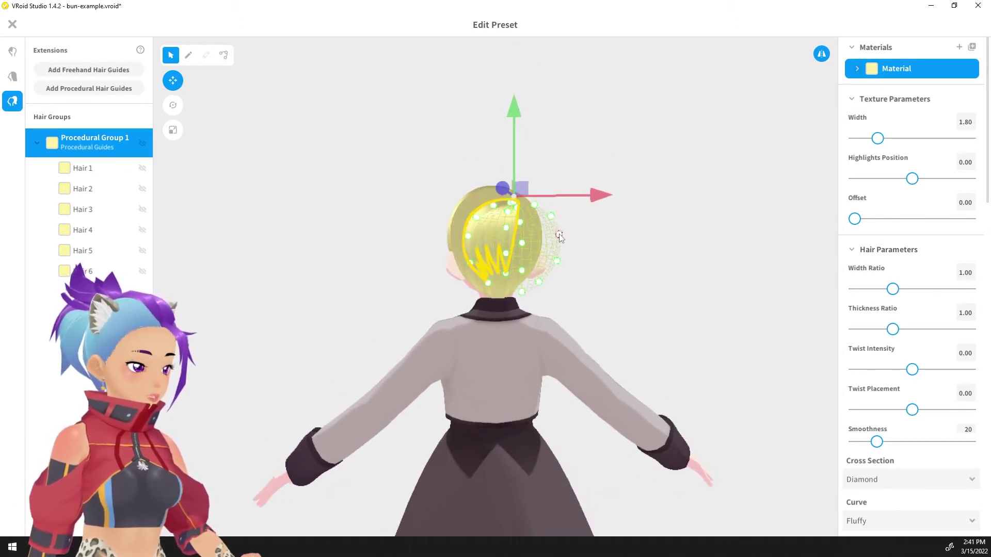
{"action": "left_click_drag", "start_coordinate": [522, 292], "coordinate": [523, 288]}
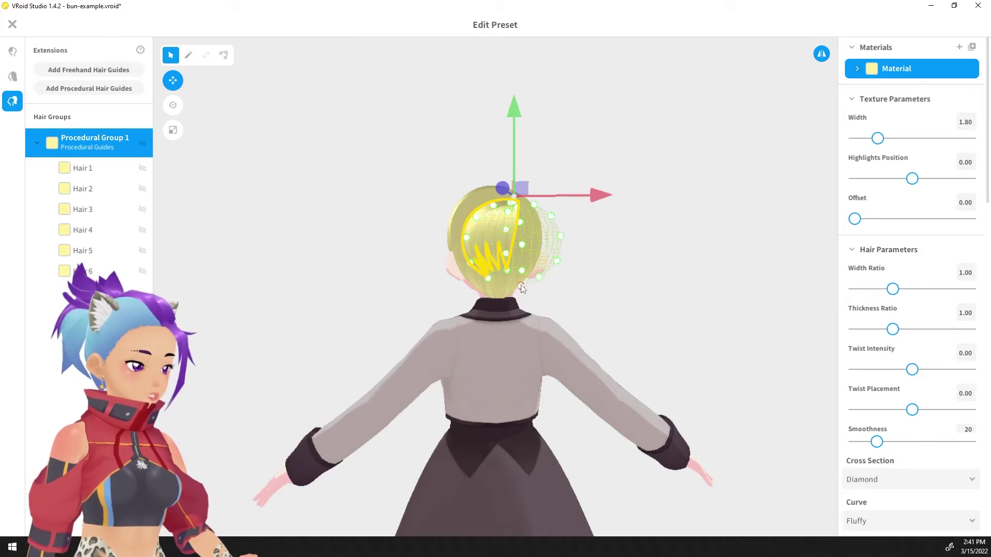
From the side views, adjust the guide mesh's lower and outer control points to round it into a ball.
{"action": "right_click_drag", "start_coordinate": [562, 311], "coordinate": [647, 310]}
{"action": "mouse_move", "coordinate": [621, 258]}
{"action": "left_mouse_down"}
{"action": "mouse_move", "coordinate": [610, 253]}
{"action": "mouse_move", "coordinate": [622, 247]}
{"action": "left_mouse_up"}
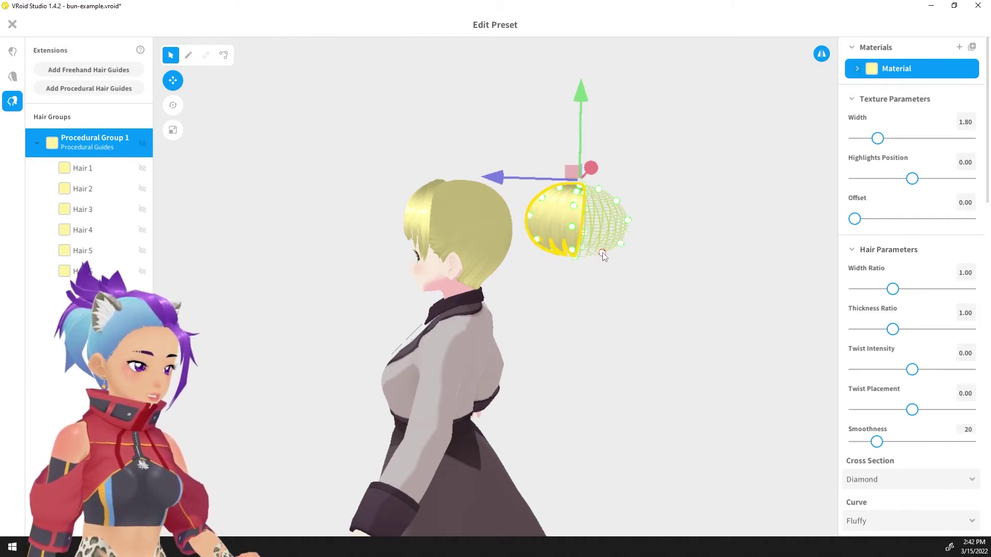
{"action": "right_click_drag", "start_coordinate": [653, 274], "coordinate": [567, 268]}
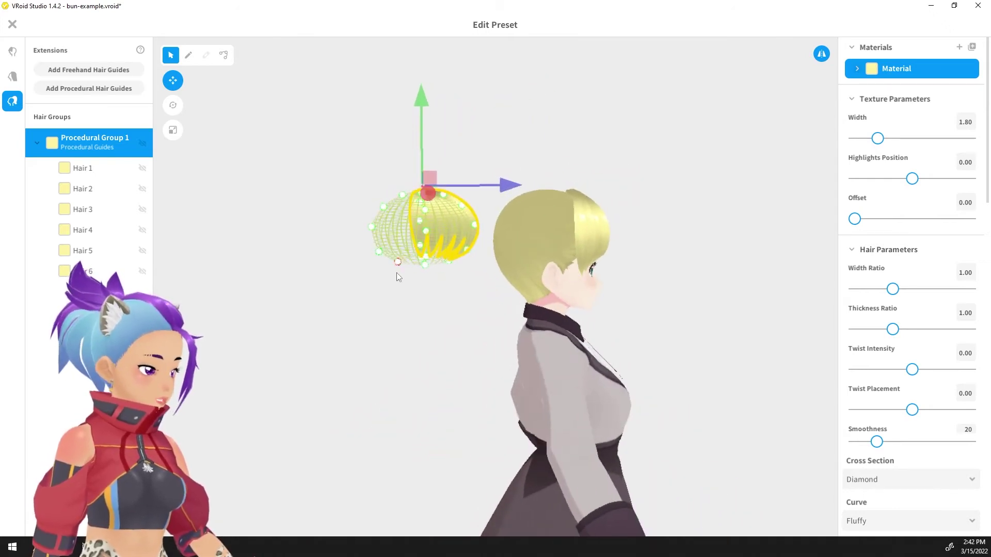
{"action": "left_click_drag", "start_coordinate": [374, 228], "coordinate": [383, 250]}
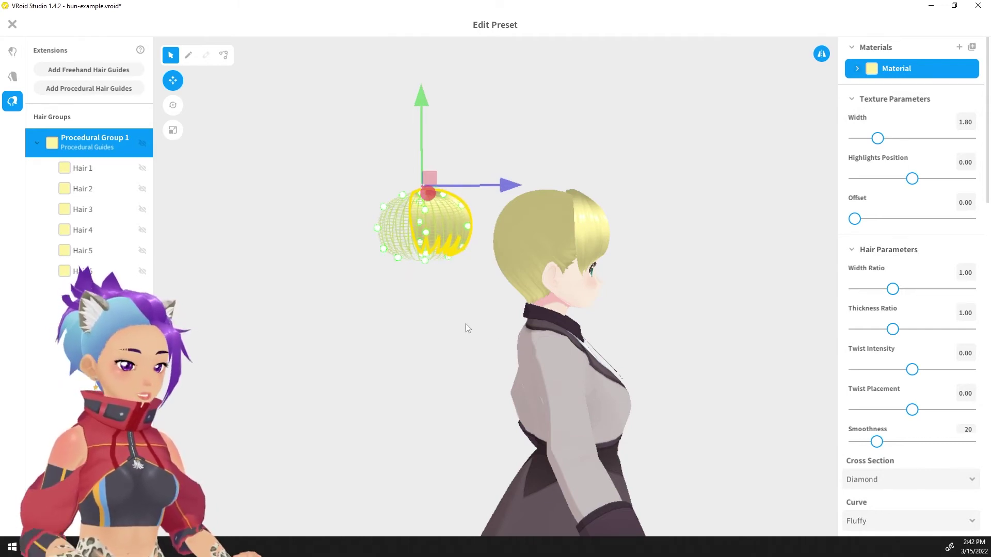
Rotate the bun so its strand ends face the head, and move it forward and slightly down against the upper back of the head.
{"action": "right_click_drag", "start_coordinate": [465, 324], "coordinate": [554, 333]}
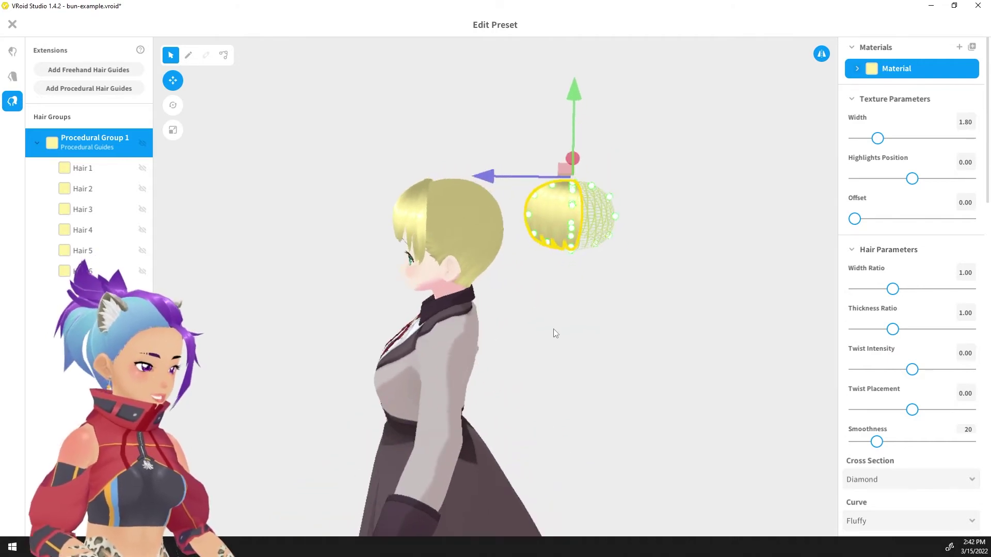
{"action": "left_click", "coordinate": [173, 106]}
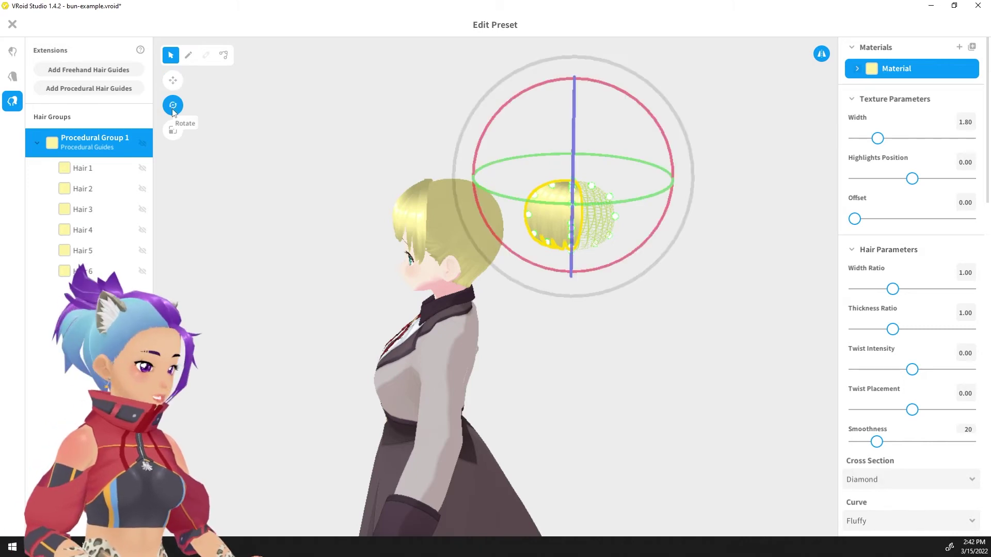
{"action": "left_click_drag", "start_coordinate": [649, 115], "coordinate": [684, 219]}
{"action": "left_click", "coordinate": [173, 81]}
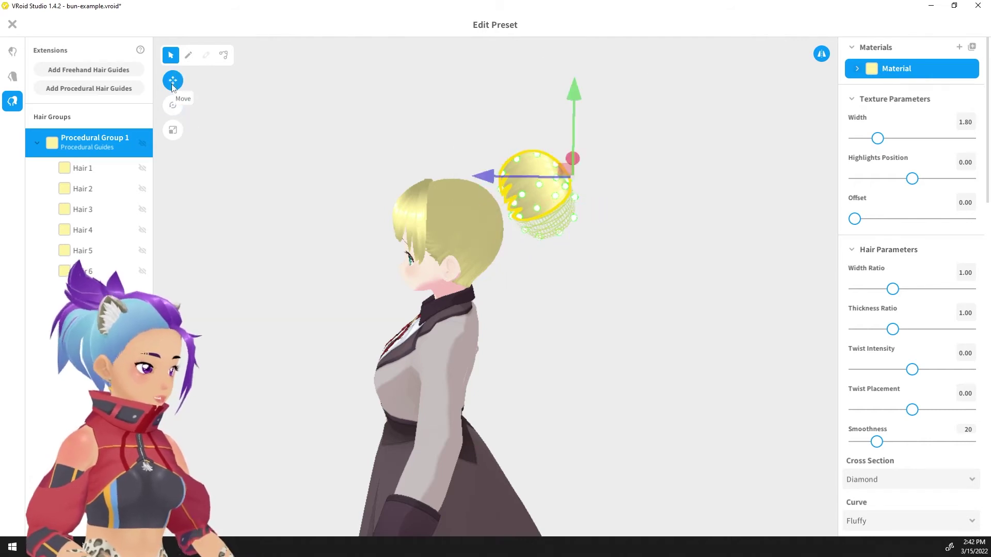
{"action": "left_click_drag", "start_coordinate": [488, 181], "coordinate": [457, 181]}
{"action": "left_click_drag", "start_coordinate": [546, 102], "coordinate": [546, 110]}
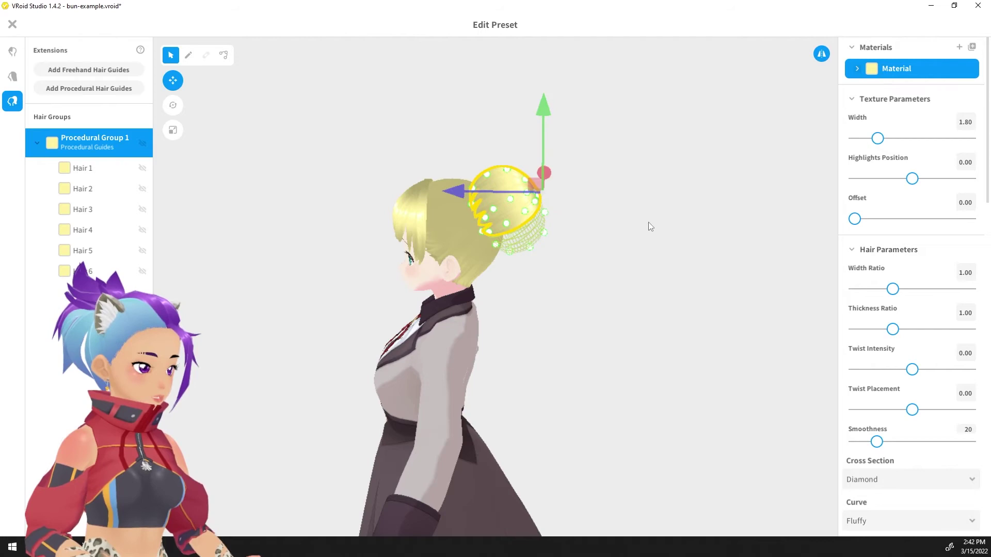
Scale the bun's guide mesh down slightly in width, height and depth so it forms a smaller ball behind the head.
{"action": "right_click_drag", "start_coordinate": [648, 222], "coordinate": [562, 217]}
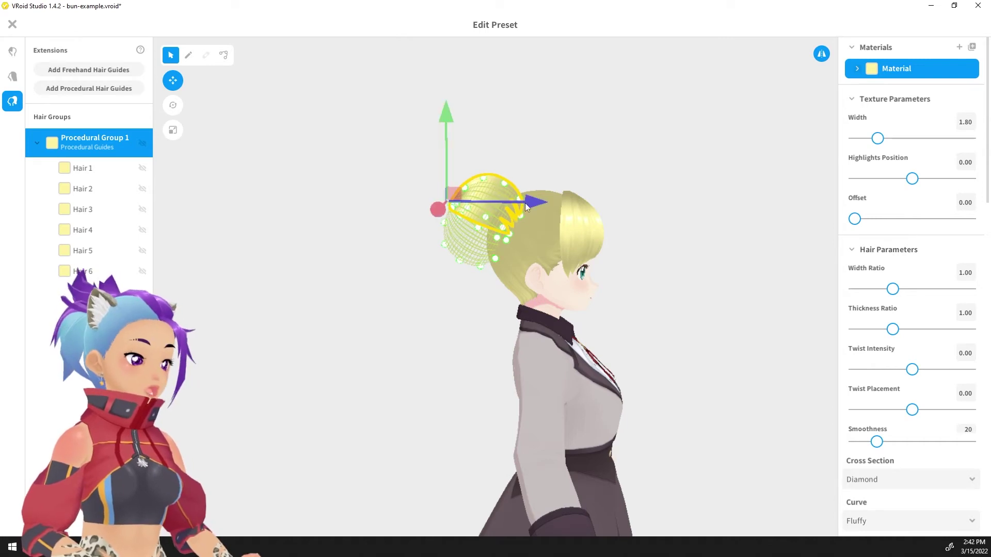
{"action": "left_click", "coordinate": [173, 130]}
{"action": "right_click_drag", "start_coordinate": [280, 212], "coordinate": [598, 219]}
{"action": "left_click_drag", "start_coordinate": [612, 201], "coordinate": [602, 204]}
{"action": "mouse_move", "coordinate": [529, 126]}
{"action": "left_mouse_down"}
{"action": "mouse_move", "coordinate": [533, 135]}
{"action": "mouse_move", "coordinate": [528, 116]}
{"action": "mouse_move", "coordinate": [530, 131]}
{"action": "left_mouse_up"}
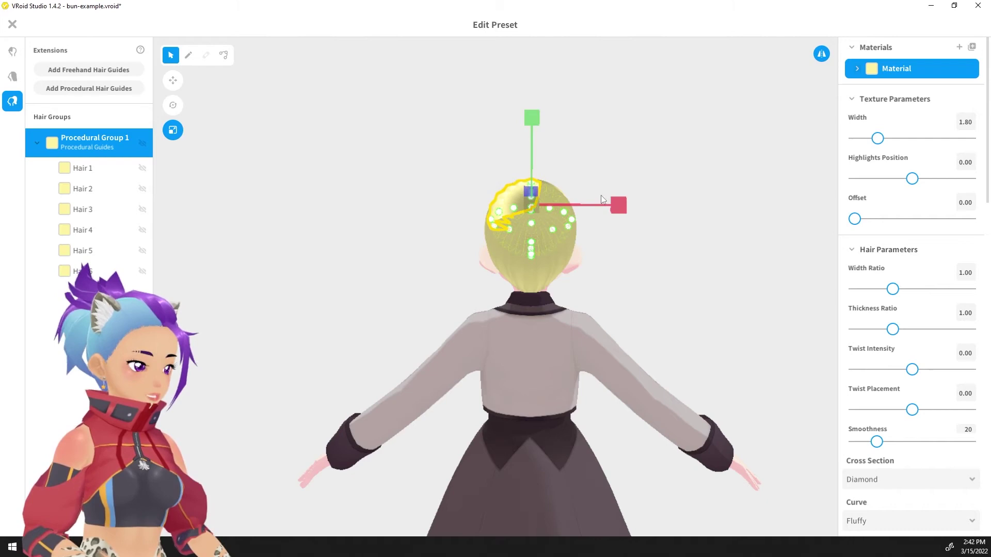
{"action": "left_click_drag", "start_coordinate": [619, 210], "coordinate": [603, 209]}
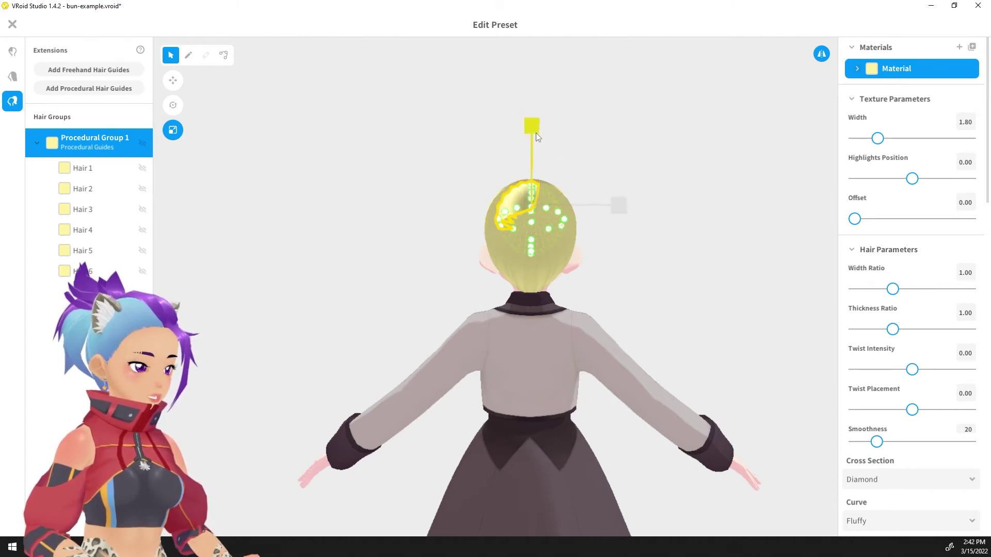
{"action": "right_click_drag", "start_coordinate": [540, 146], "coordinate": [637, 228]}
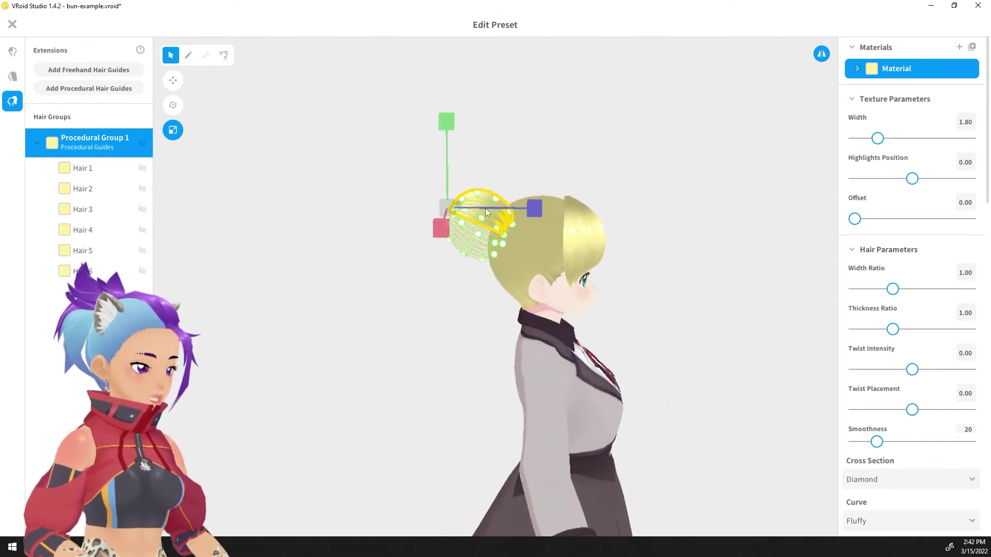
{"action": "mouse_move", "coordinate": [545, 213]}
{"action": "left_mouse_down"}
{"action": "mouse_move", "coordinate": [510, 202]}
{"action": "mouse_move", "coordinate": [553, 206]}
{"action": "left_mouse_up"}
{"action": "left_click", "coordinate": [178, 83]}
{"action": "left_click", "coordinate": [648, 165]}
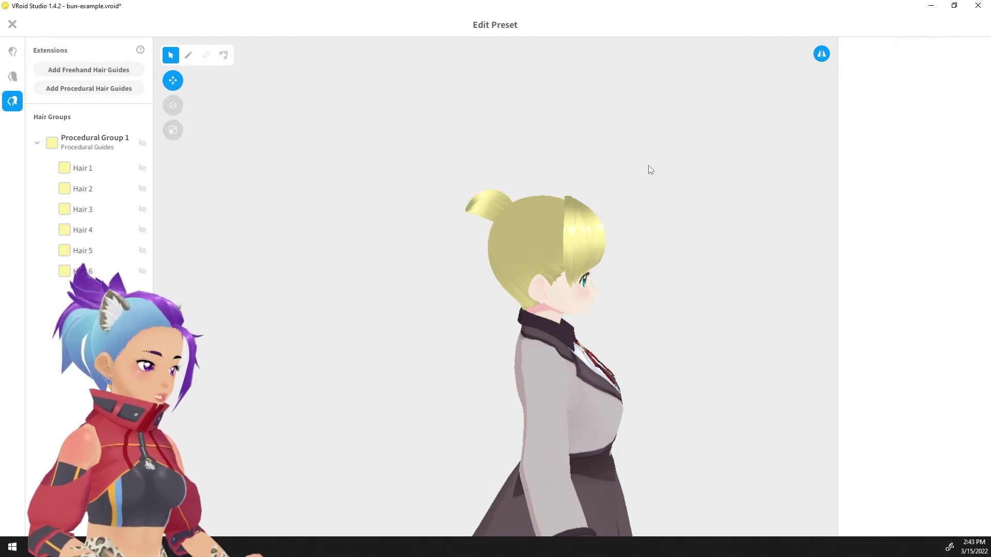
{"action": "mouse_move", "coordinate": [680, 232]}
{"action": "right_mouse_down"}
{"action": "mouse_move", "coordinate": [645, 239]}
{"action": "mouse_move", "coordinate": [674, 230]}
{"action": "right_mouse_up"}
Set Procedural Group 1's Hair Count to 12.
{"action": "left_click", "coordinate": [89, 147]}
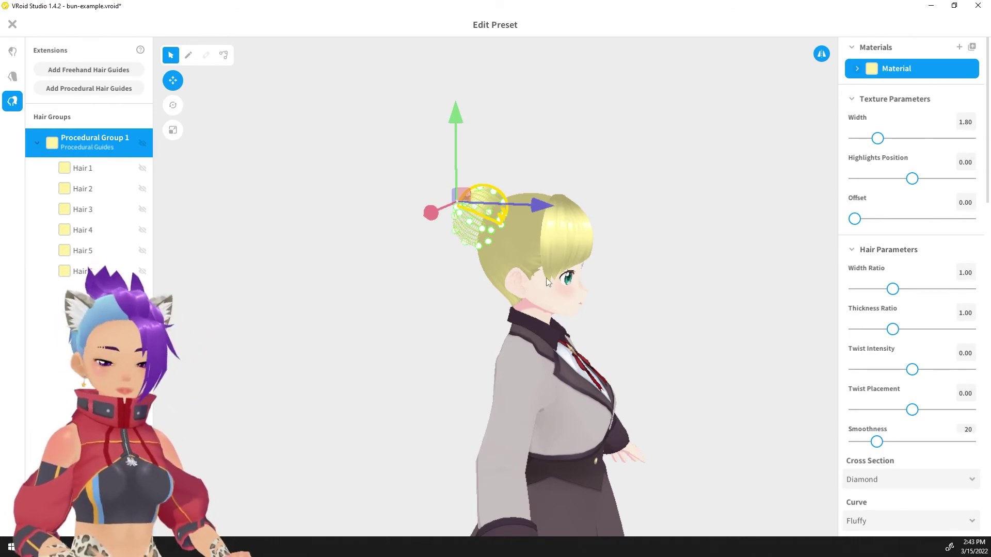
{"action": "left_click", "coordinate": [851, 251]}
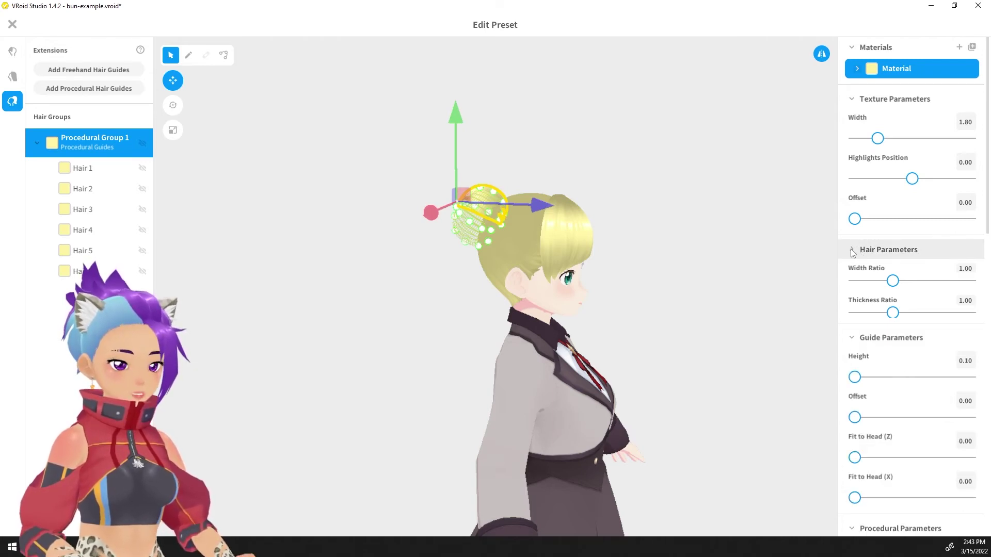
{"action": "left_click", "coordinate": [852, 100]}
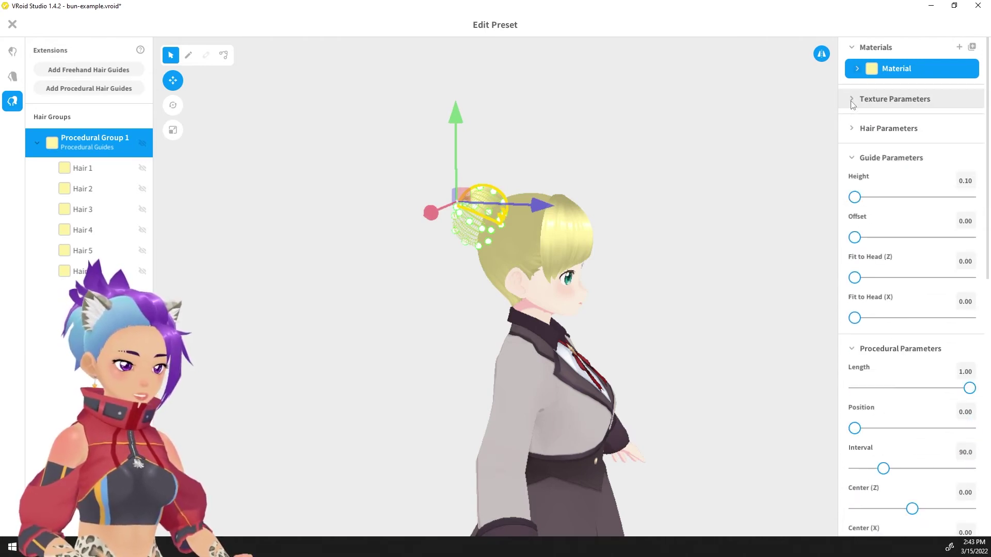
{"action": "left_click", "coordinate": [853, 161]}
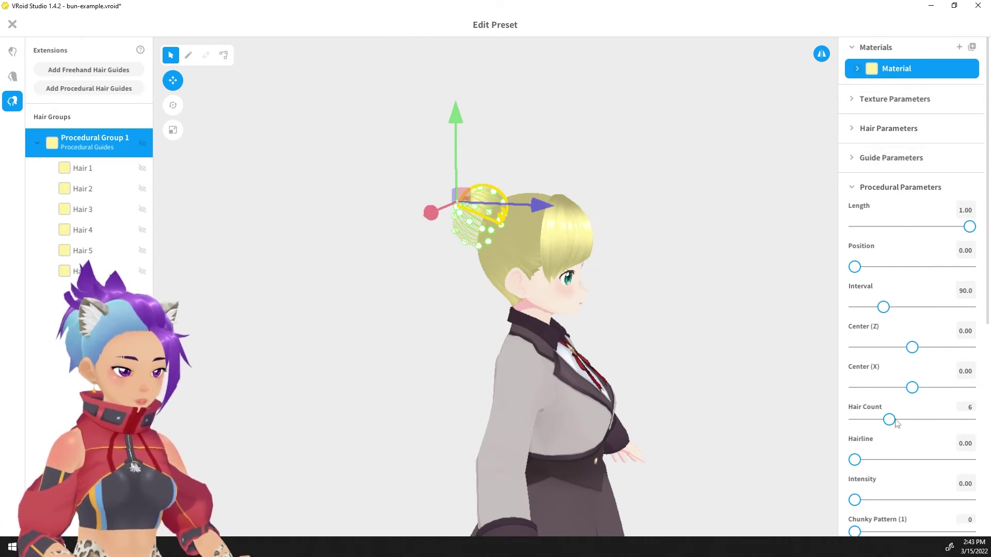
{"action": "left_click_drag", "start_coordinate": [889, 421], "coordinate": [924, 419]}
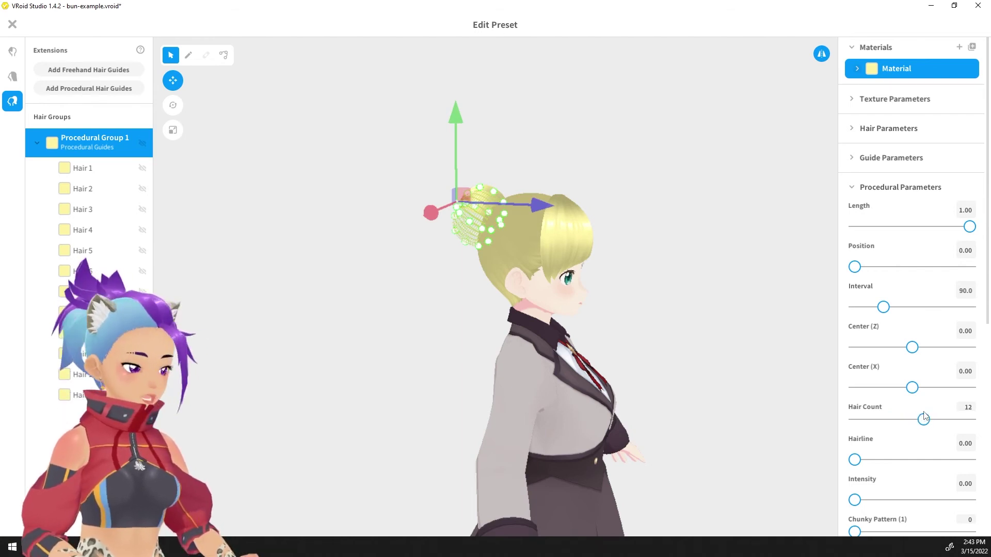
Raise the group's Interval to about 333 to spread the strands all the way around the bun.
{"action": "mouse_move", "coordinate": [795, 397]}
{"action": "right_mouse_down"}
{"action": "mouse_move", "coordinate": [749, 387]}
{"action": "mouse_move", "coordinate": [793, 395]}
{"action": "right_mouse_up"}
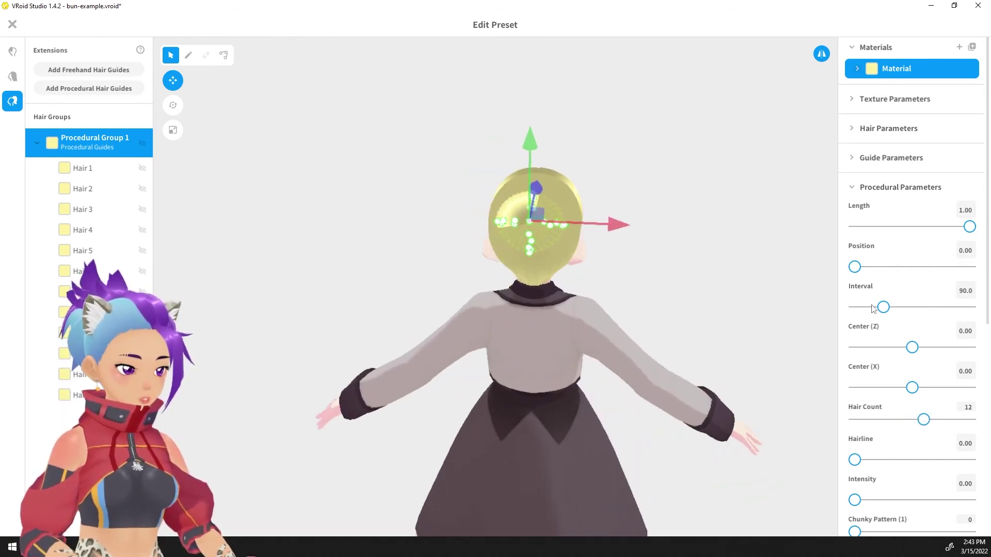
{"action": "left_click_drag", "start_coordinate": [885, 312], "coordinate": [962, 312]}
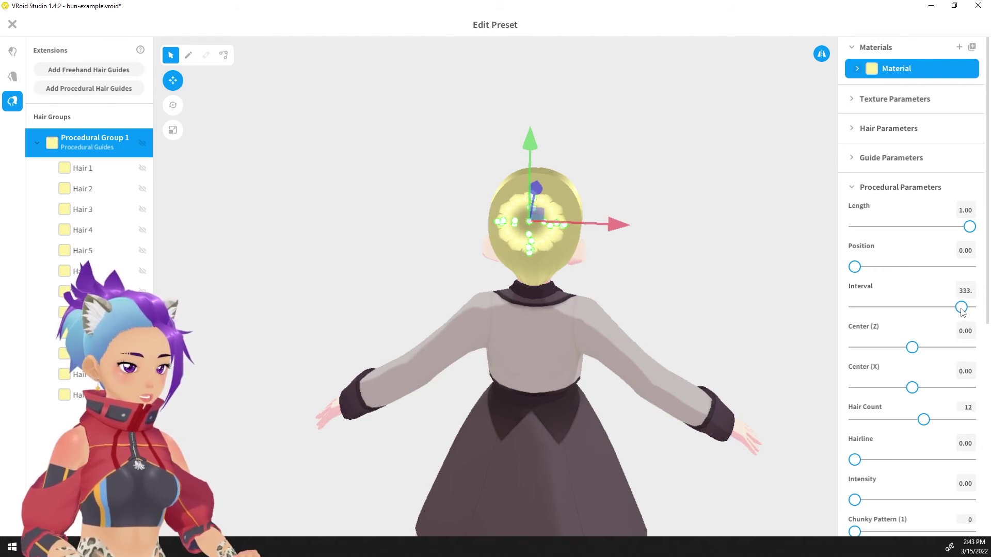
{"action": "right_click_drag", "start_coordinate": [665, 335], "coordinate": [716, 326]}
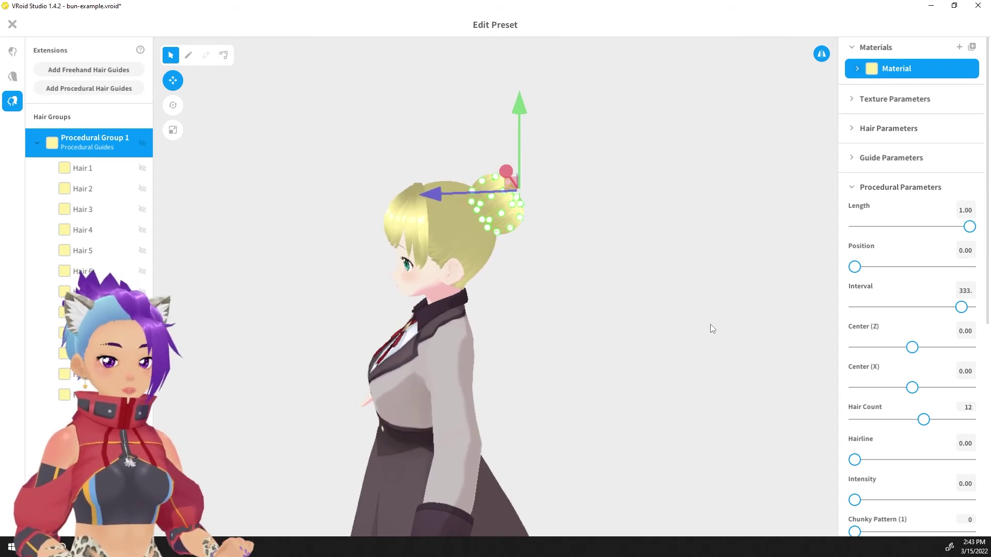
Set the bun strands' Width Ratio to 1.97 and Thickness Ratio to 1.02 to close the gaps between them.
{"action": "left_click", "coordinate": [850, 130]}
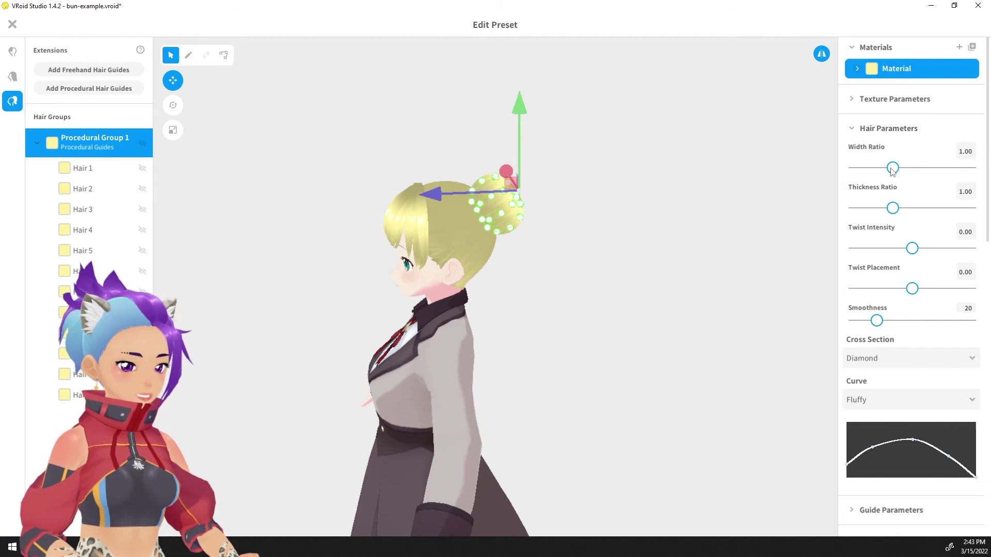
{"action": "right_click_drag", "start_coordinate": [753, 206], "coordinate": [710, 214]}
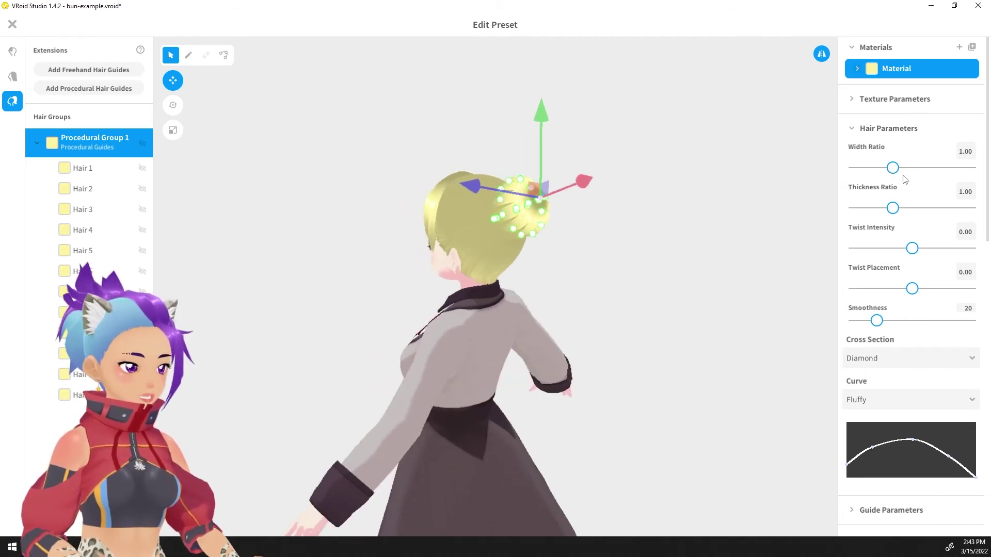
{"action": "left_click_drag", "start_coordinate": [895, 169], "coordinate": [924, 168]}
{"action": "right_click_drag", "start_coordinate": [707, 247], "coordinate": [610, 245]}
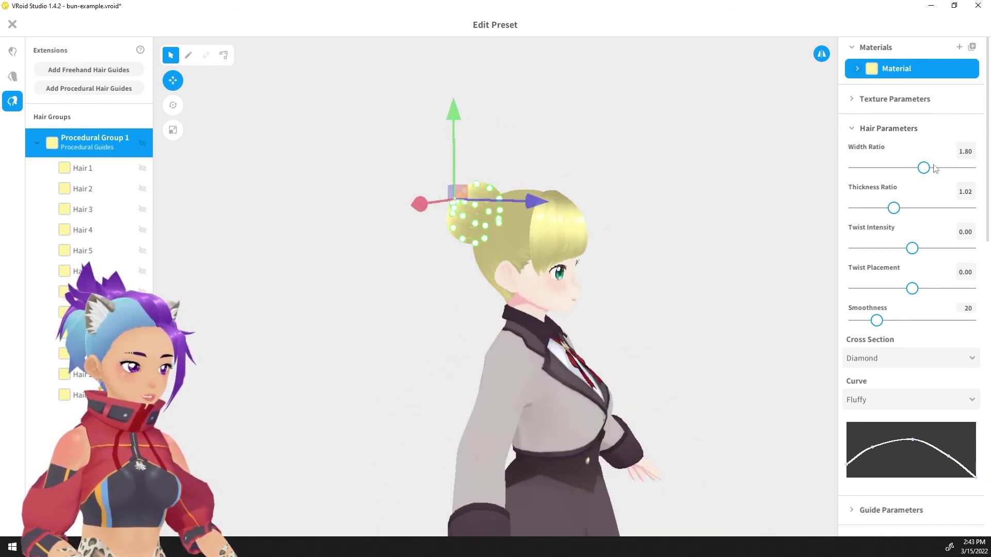
{"action": "left_click_drag", "start_coordinate": [924, 168], "coordinate": [933, 169]}
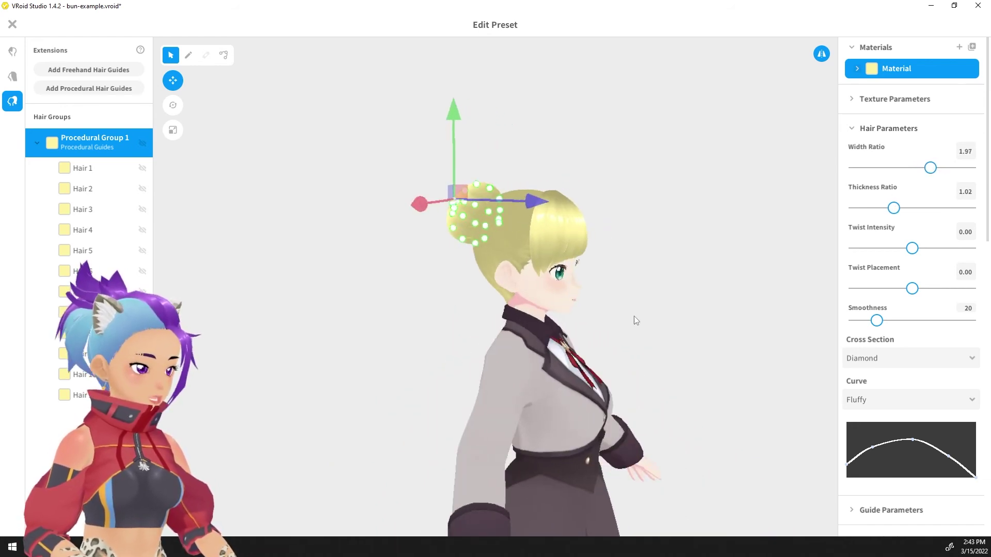
Reshape Procedural Group 1's strand curve into a fuller, even dome with raised shoulders and low ends.
{"action": "right_click_drag", "start_coordinate": [635, 320], "coordinate": [643, 308]}
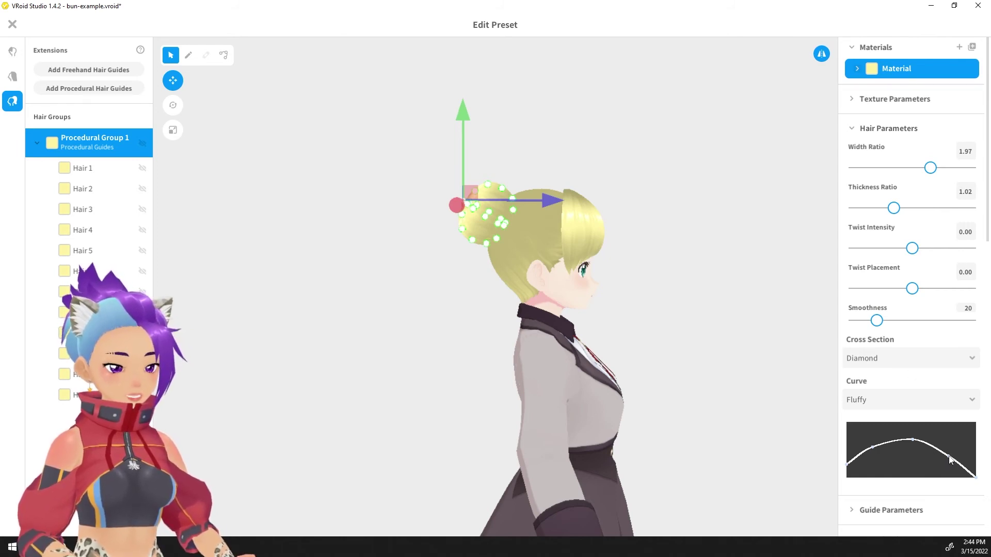
{"action": "left_click_drag", "start_coordinate": [952, 452], "coordinate": [954, 453]}
{"action": "left_click", "coordinate": [698, 377]}
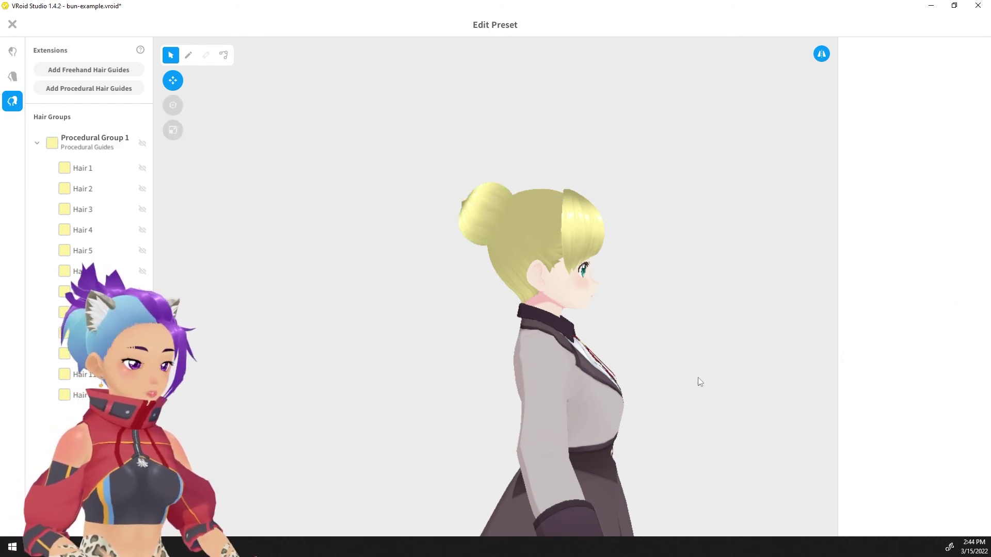
{"action": "right_click_drag", "start_coordinate": [716, 339], "coordinate": [729, 344]}
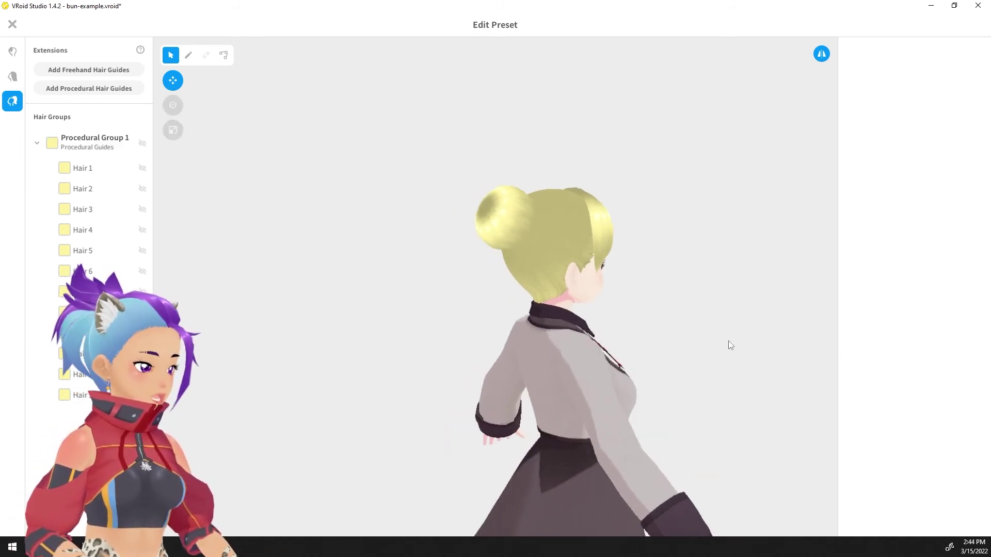
{"action": "left_click", "coordinate": [475, 208]}
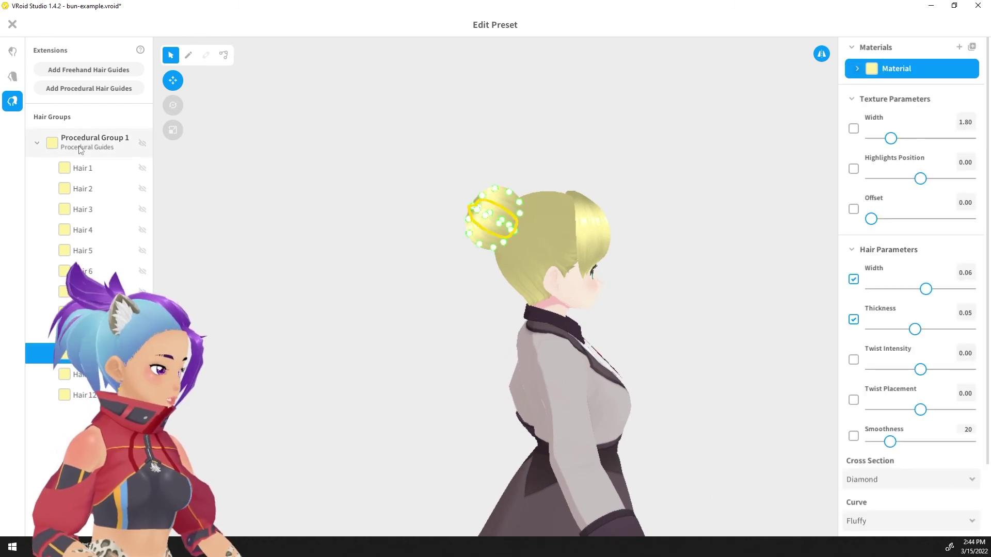
{"action": "scroll", "coordinate": [872, 411], "scroll_direction": "down", "scroll_amount": 5}
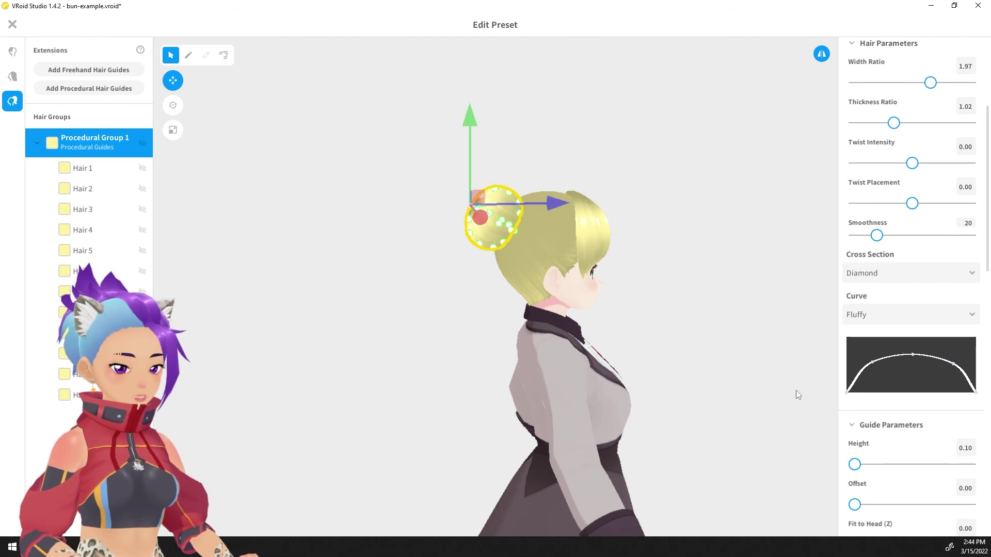
Deselect the hair group and examine the bun's shape and placement from the front and side.
{"action": "left_click", "coordinate": [733, 330]}
{"action": "right_click_drag", "start_coordinate": [737, 325], "coordinate": [846, 328]}
{"action": "right_click_drag", "start_coordinate": [613, 339], "coordinate": [646, 337]}
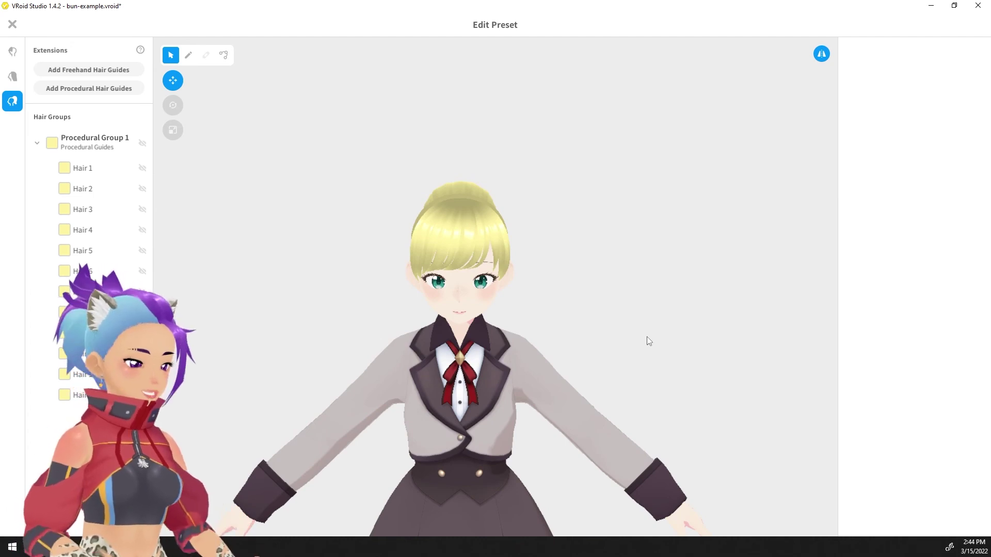
{"action": "right_click_drag", "start_coordinate": [596, 336], "coordinate": [643, 333]}
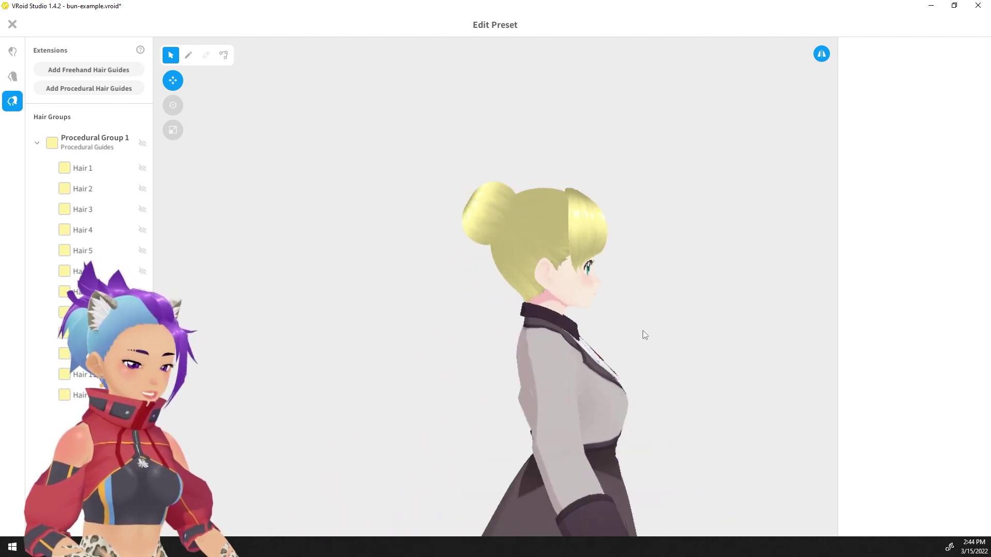